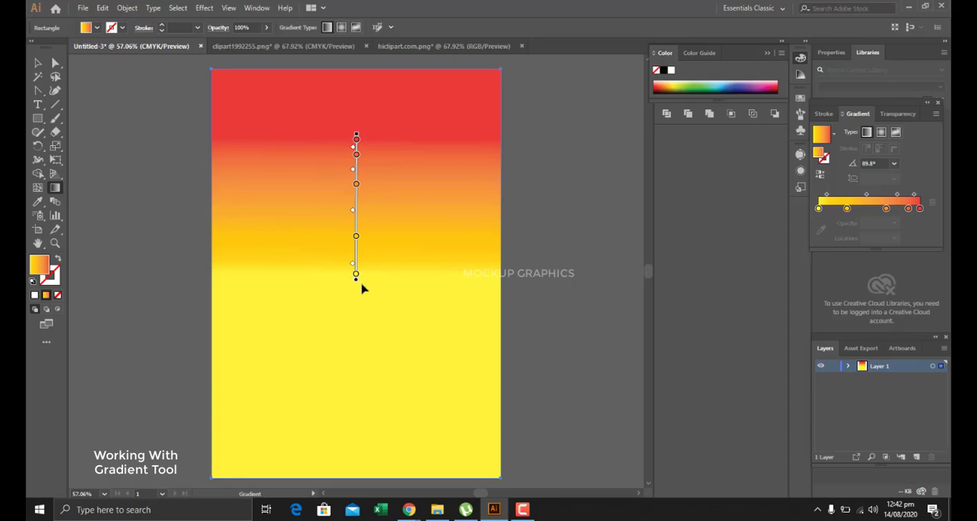
Shift the rectangle's gradient downward, remove its red stop, and extend the gradient's upper end upward across the artboard.
drag(357, 288, 348, 404)
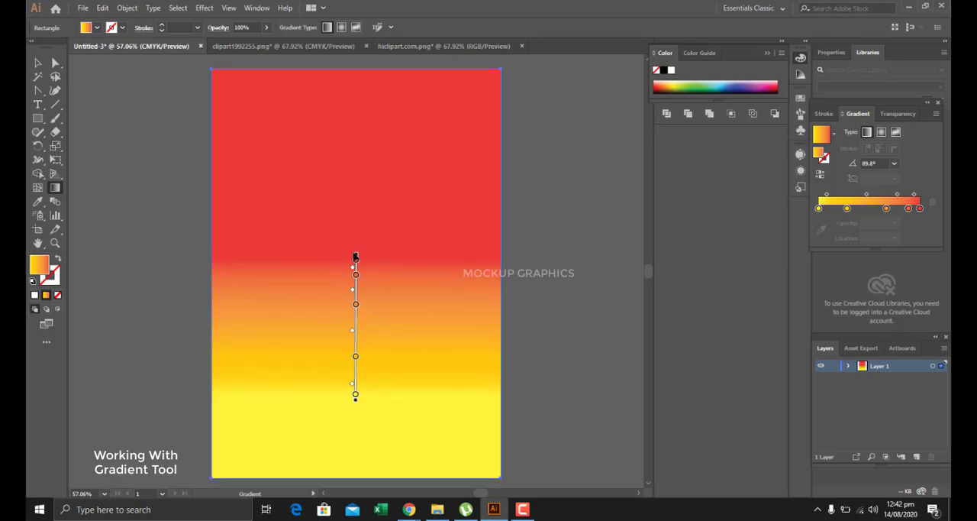
click(356, 256)
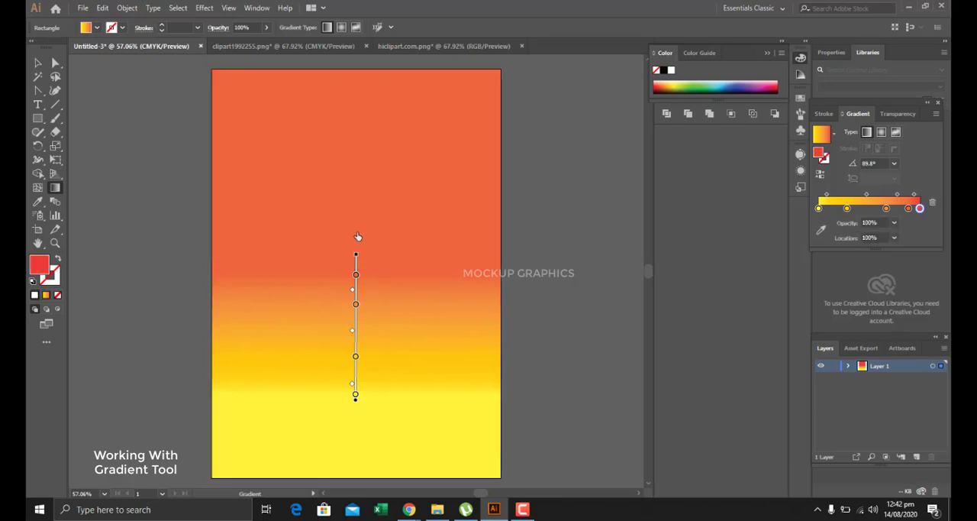
click(355, 248)
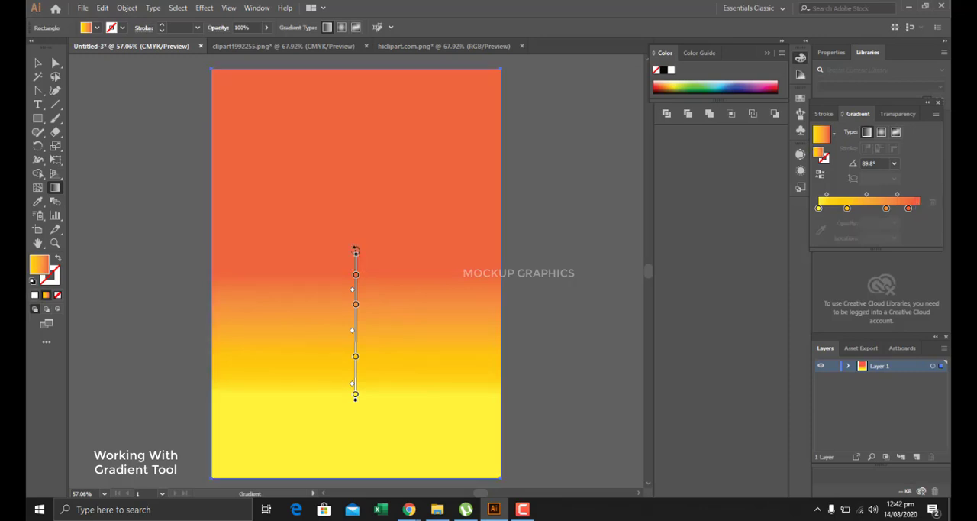
drag(356, 260, 381, 144)
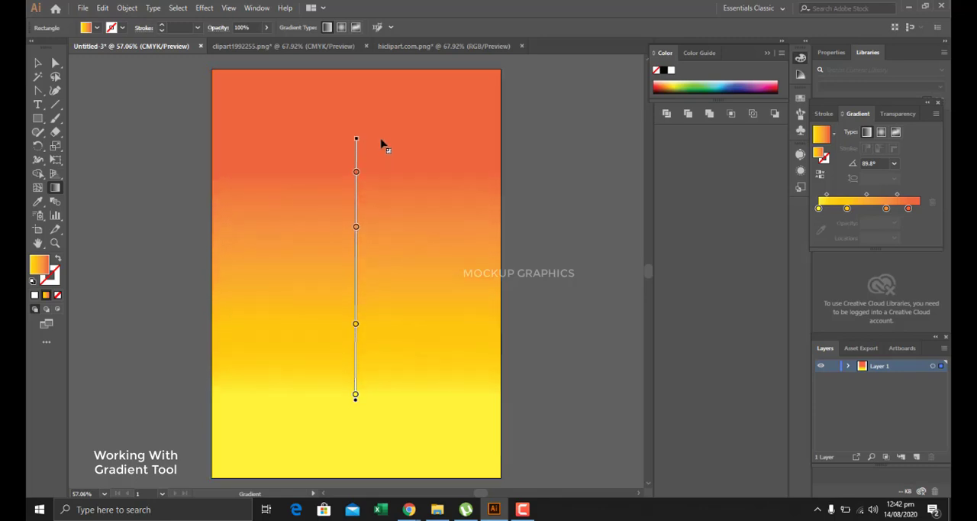
Recolor the topmost orange-red gradient stop to dark green #385932.
click(356, 171)
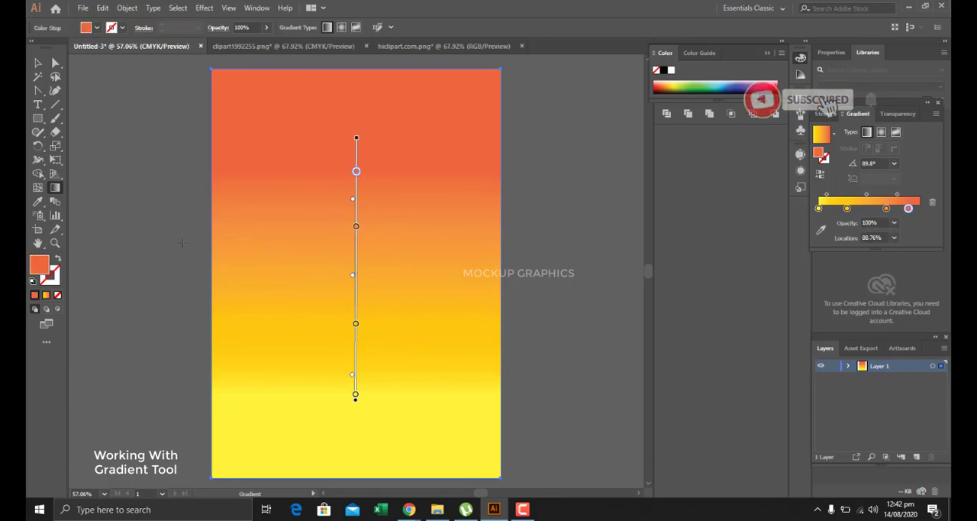
double_click(32, 260)
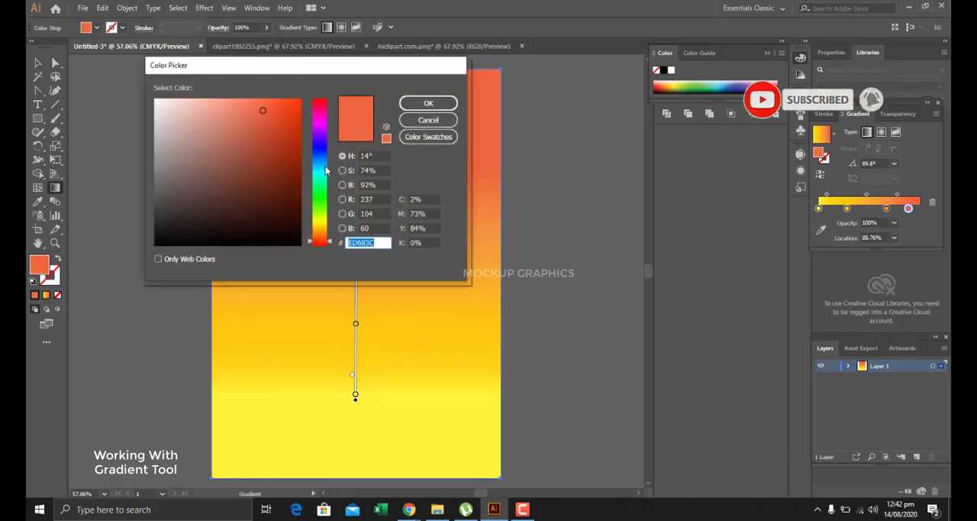
click(320, 152)
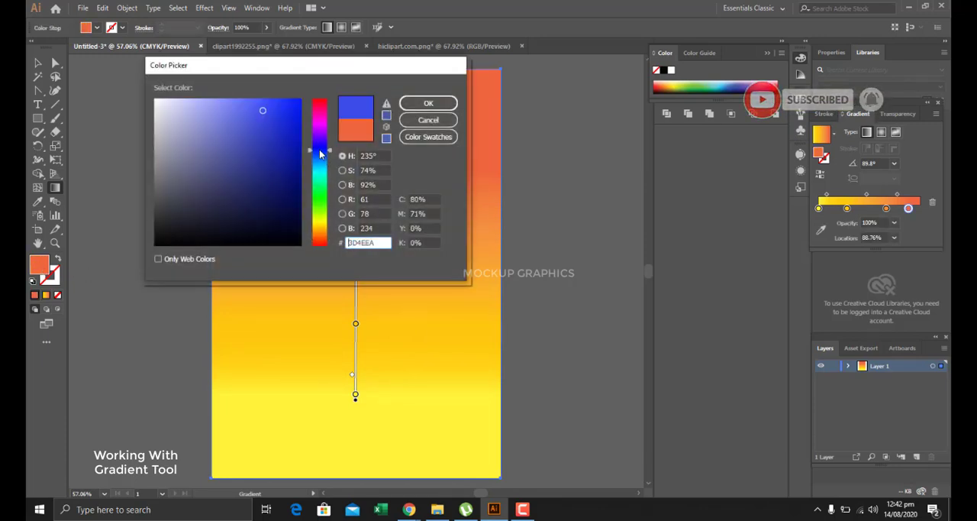
click(320, 200)
drag(272, 194, 230, 184)
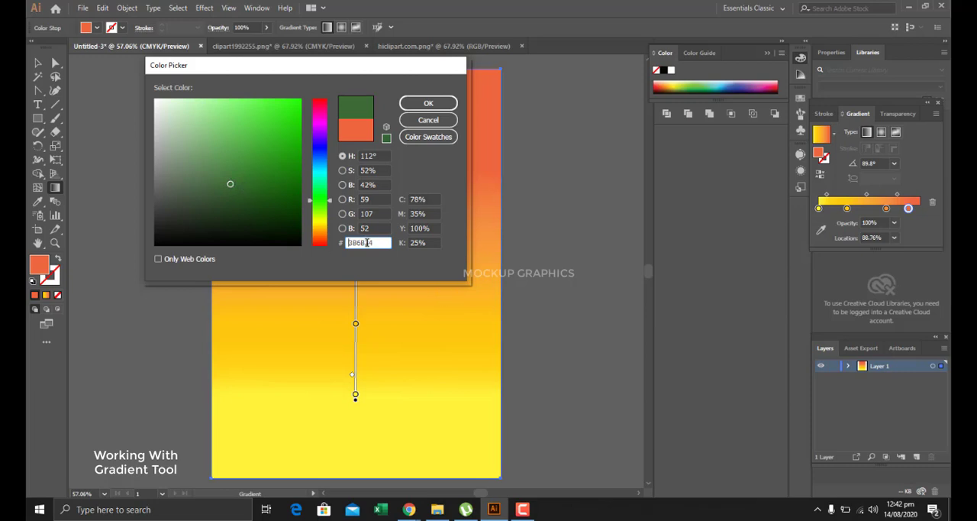
drag(372, 242, 346, 242)
click(428, 102)
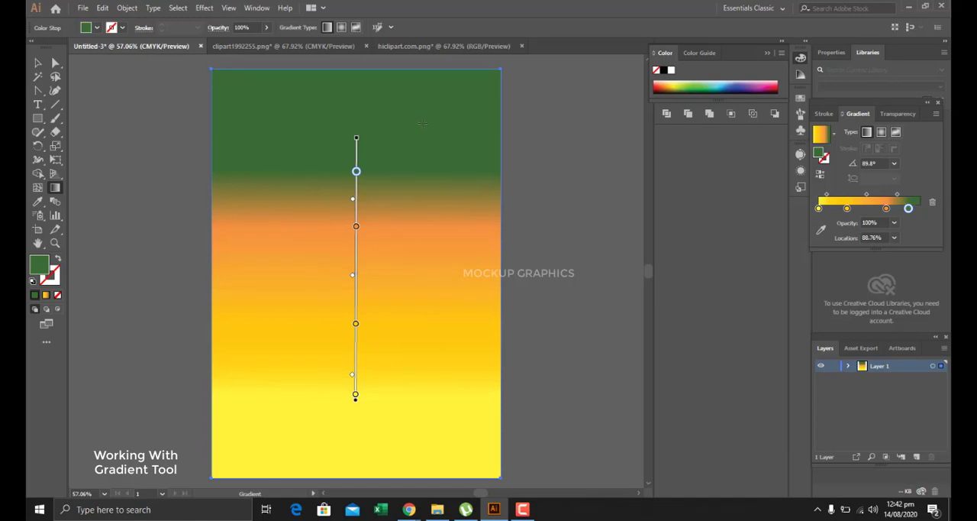
double_click(45, 264)
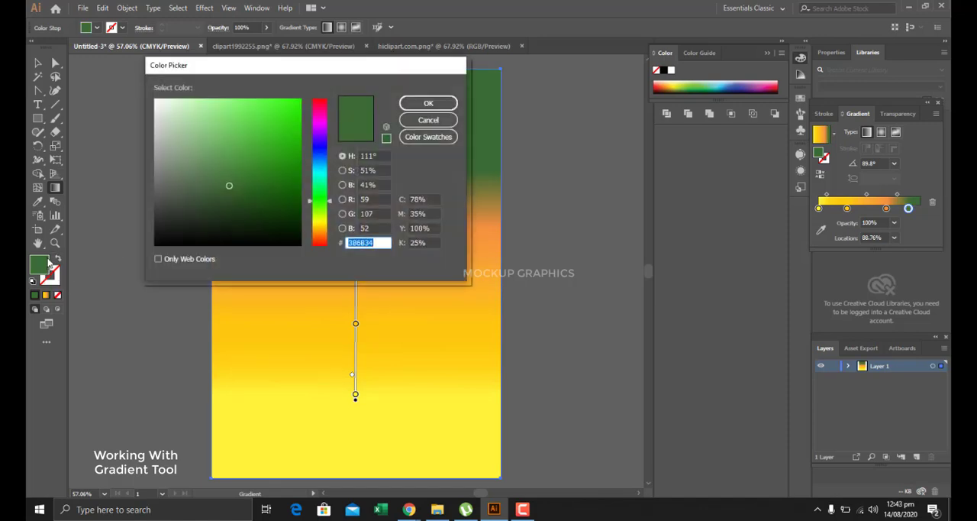
click(218, 194)
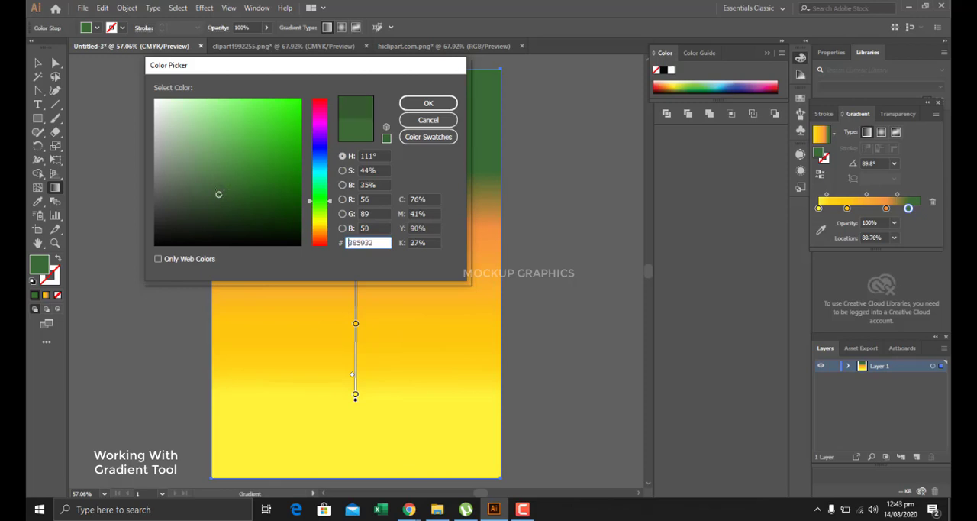
click(418, 105)
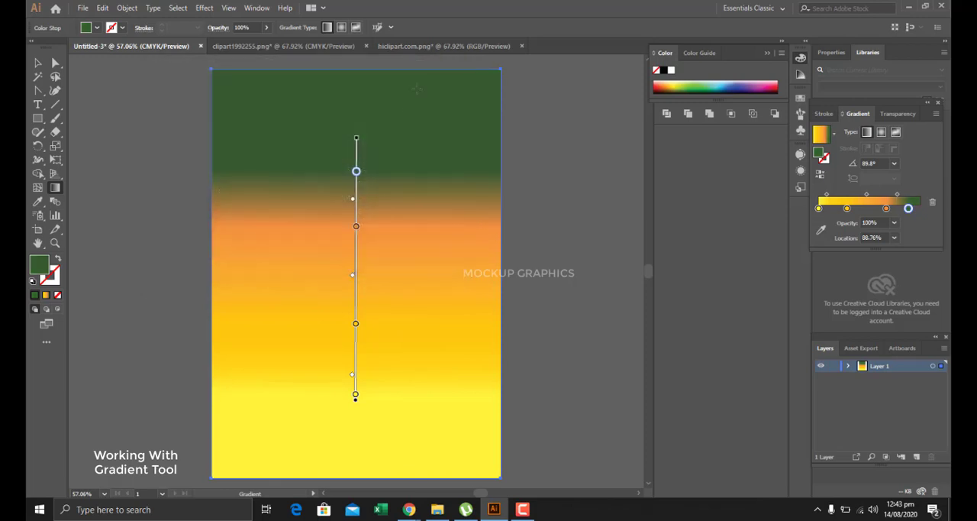
Recolor the orange gradient stop below the dark green one to medium green #549E3F.
click(356, 228)
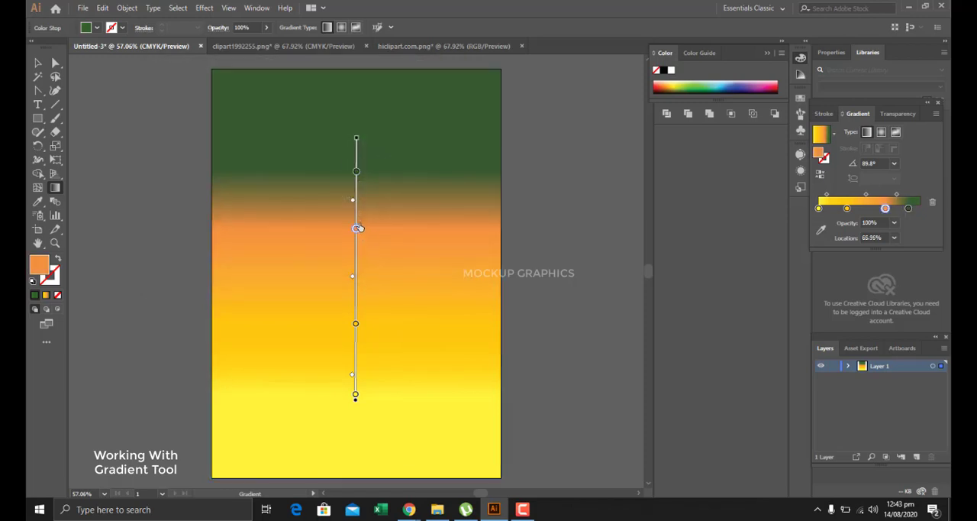
double_click(46, 263)
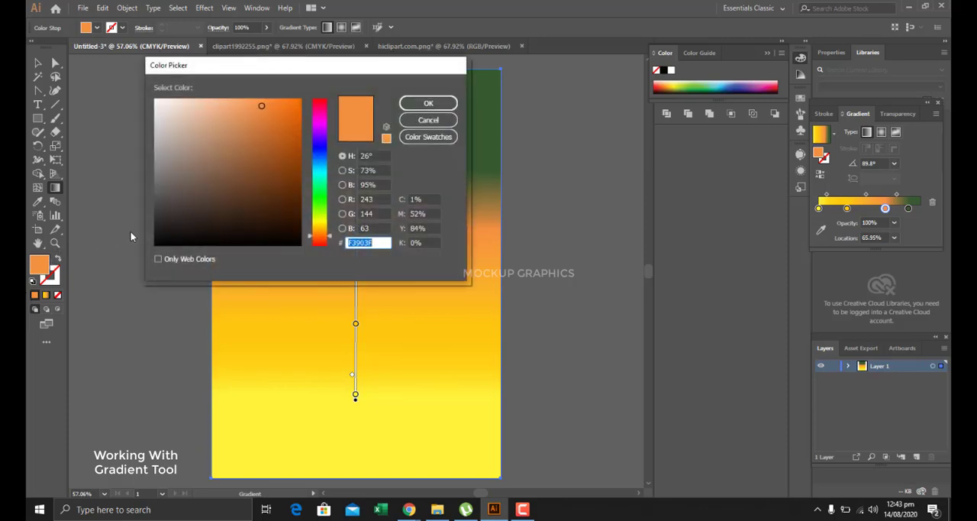
click(318, 203)
mouse_move(274, 188)
mouse_down()
mouse_move(273, 159)
mouse_move(242, 153)
mouse_up()
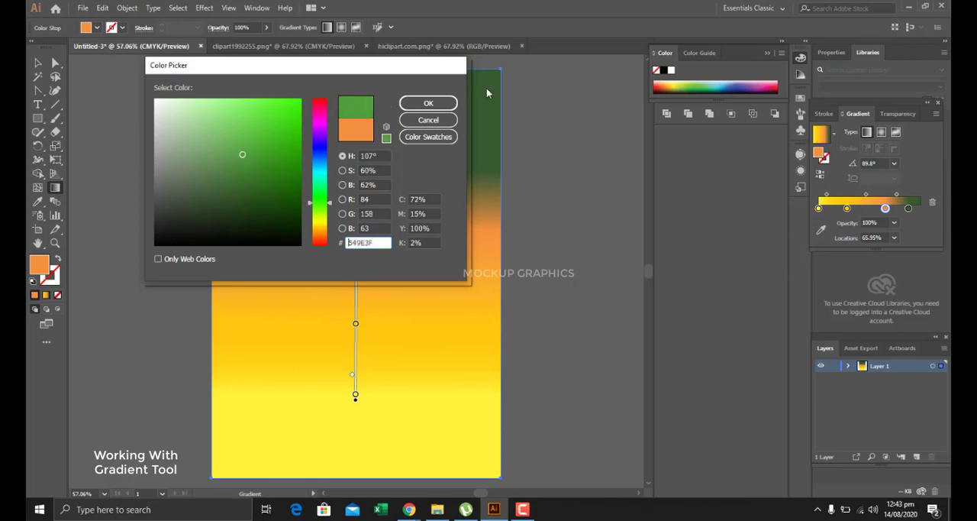
click(426, 103)
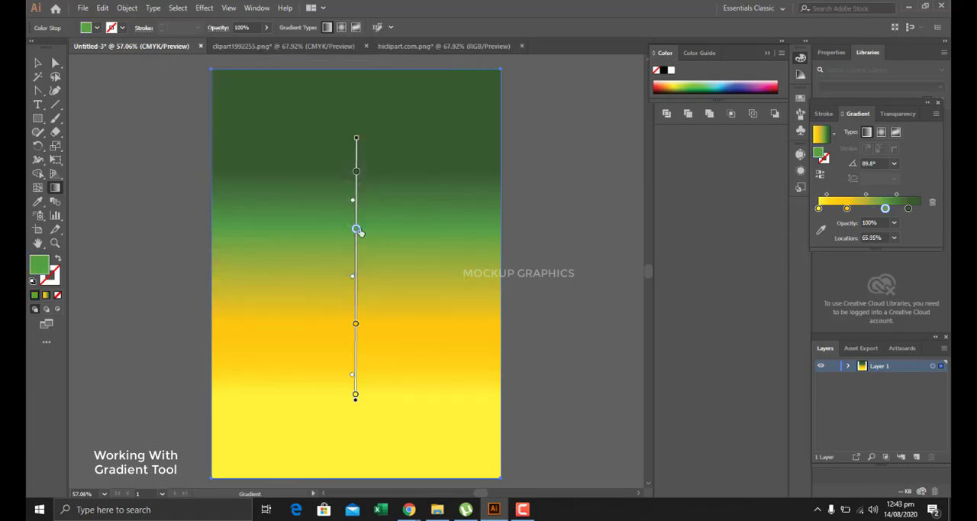
Move the medium green stop to 46.12%, the dark green stop to 86.46% and the amber stop to 8.3%, and delete the bottom yellow stop.
drag(357, 230, 356, 278)
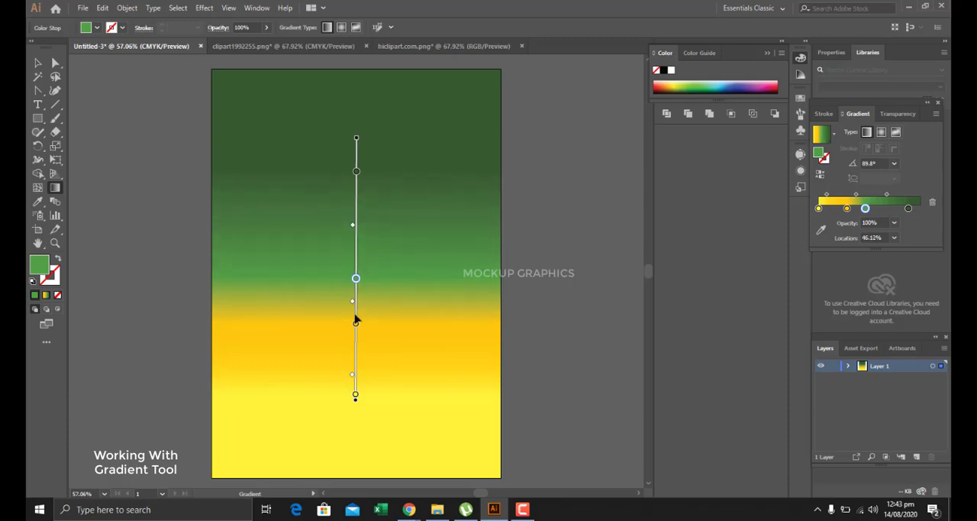
drag(356, 172, 355, 176)
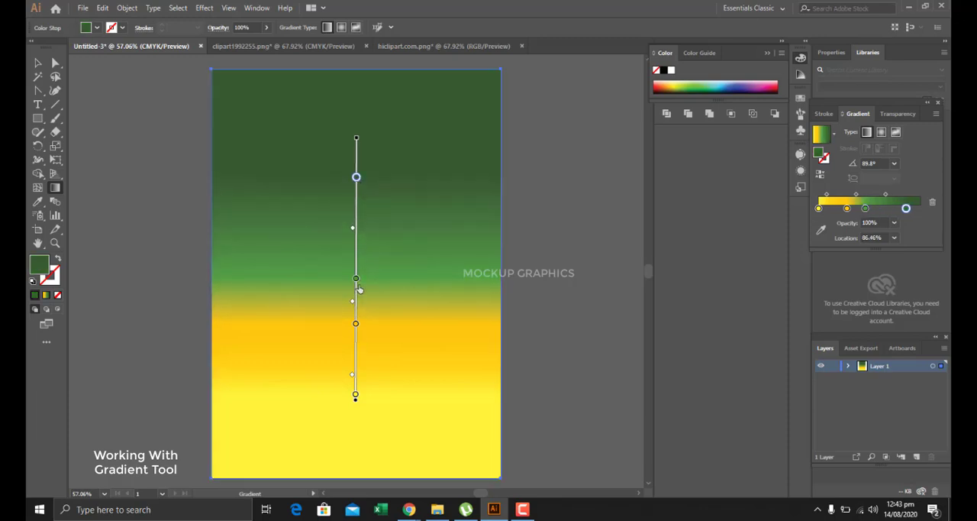
drag(356, 327, 356, 374)
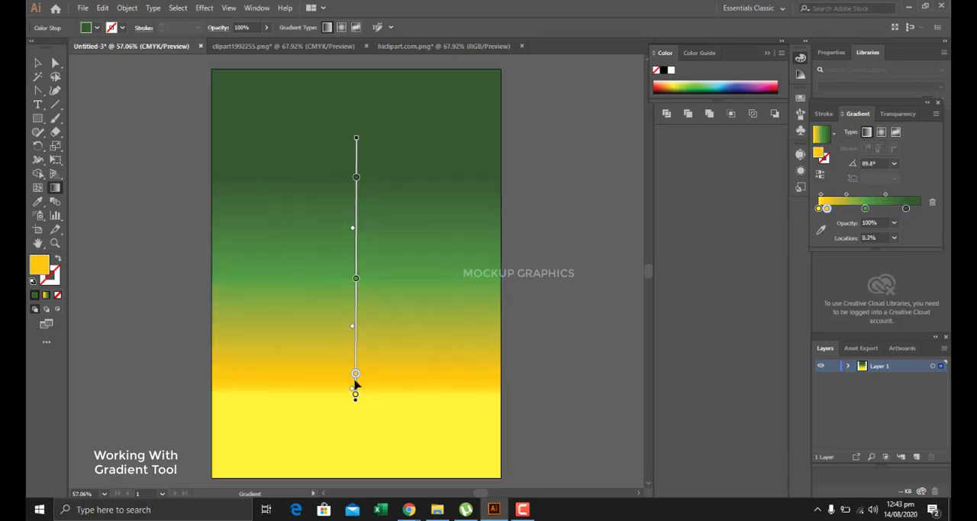
click(356, 394)
key(Delete)
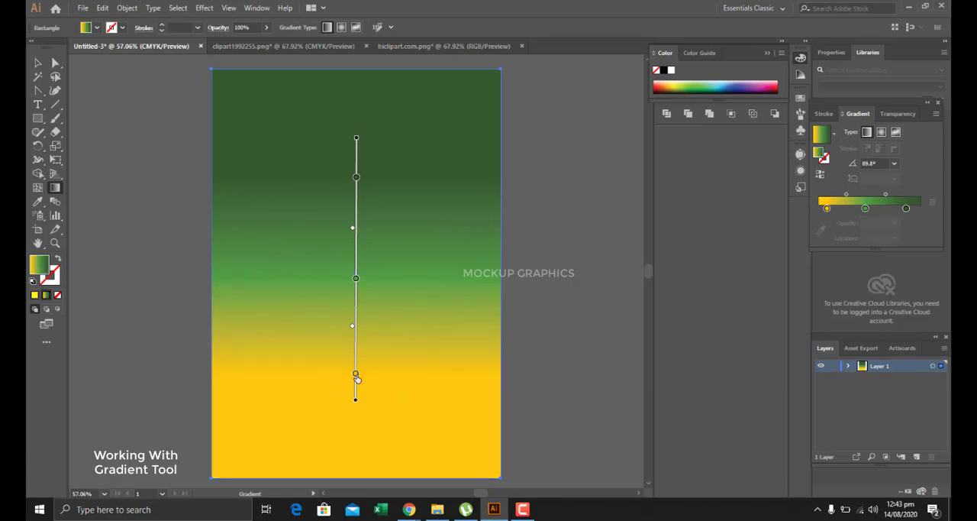
Change the amber gradient stop to the softer yellow #F2C33D.
click(356, 375)
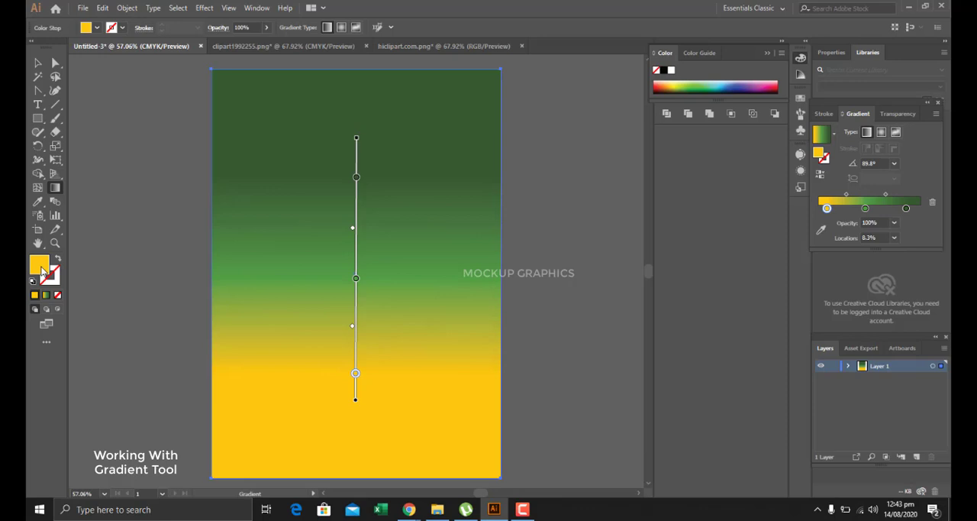
double_click(40, 268)
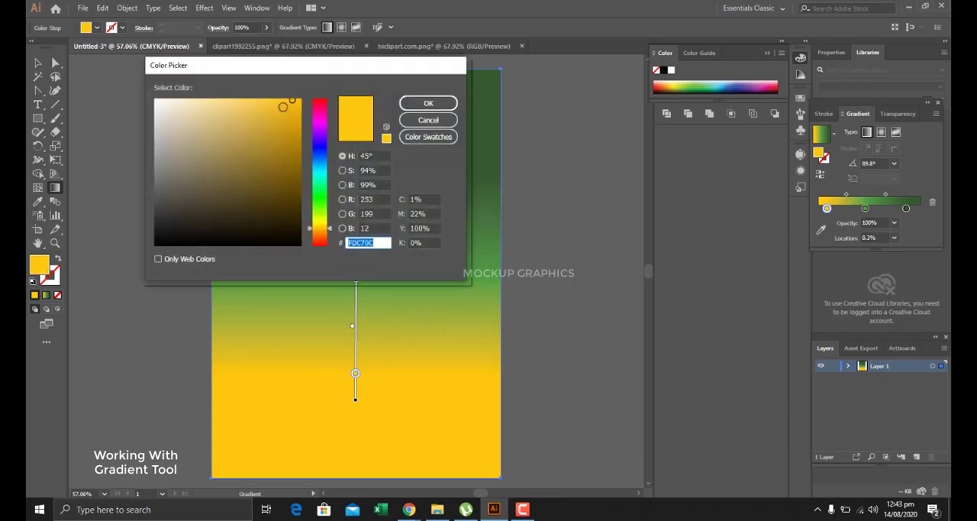
drag(282, 105, 265, 104)
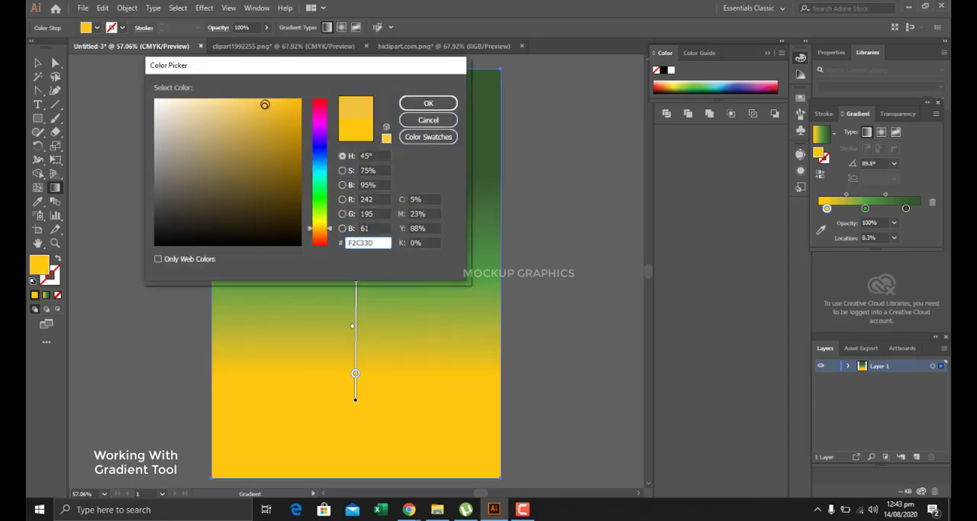
click(431, 103)
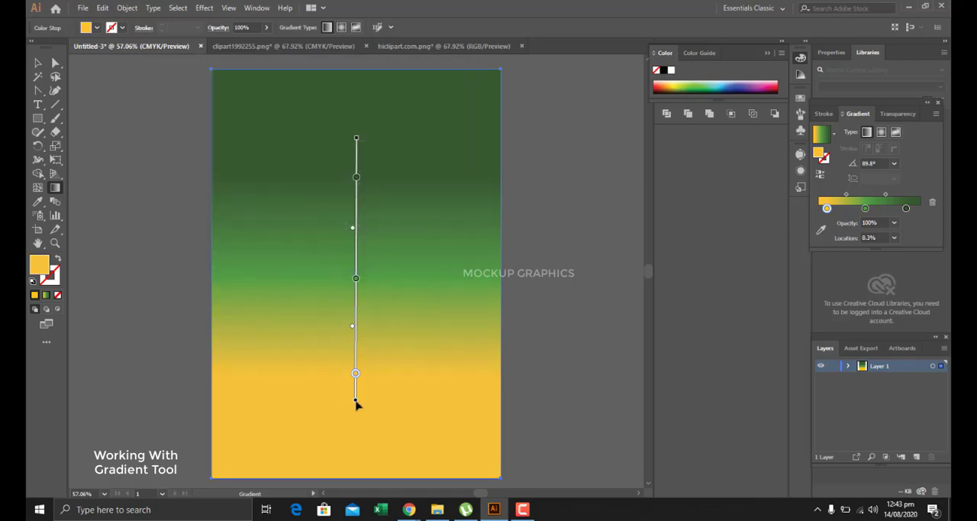
Shift the gradient slightly downward, lengthen its upper end, and fine-tune both midpoints for a smoother green-to-yellow blend.
drag(356, 400, 357, 418)
drag(352, 346, 352, 334)
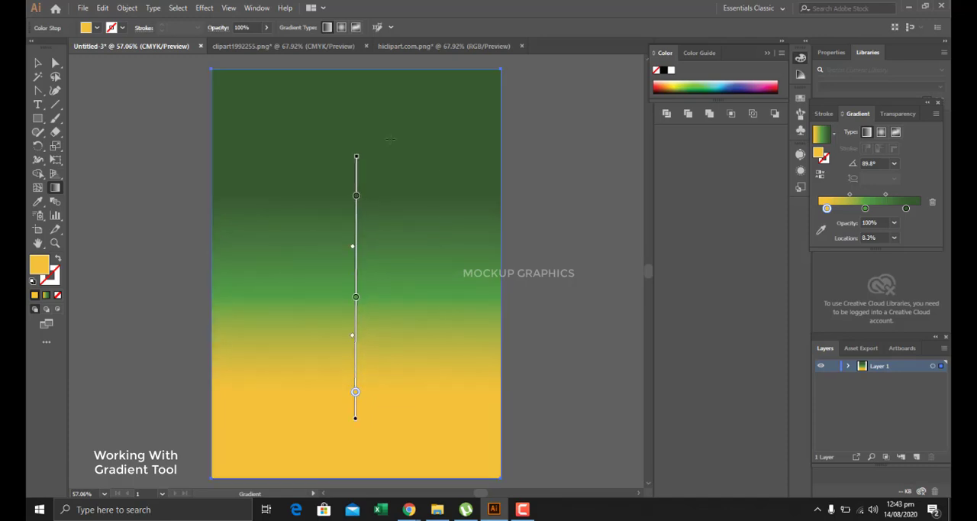
drag(356, 158, 355, 122)
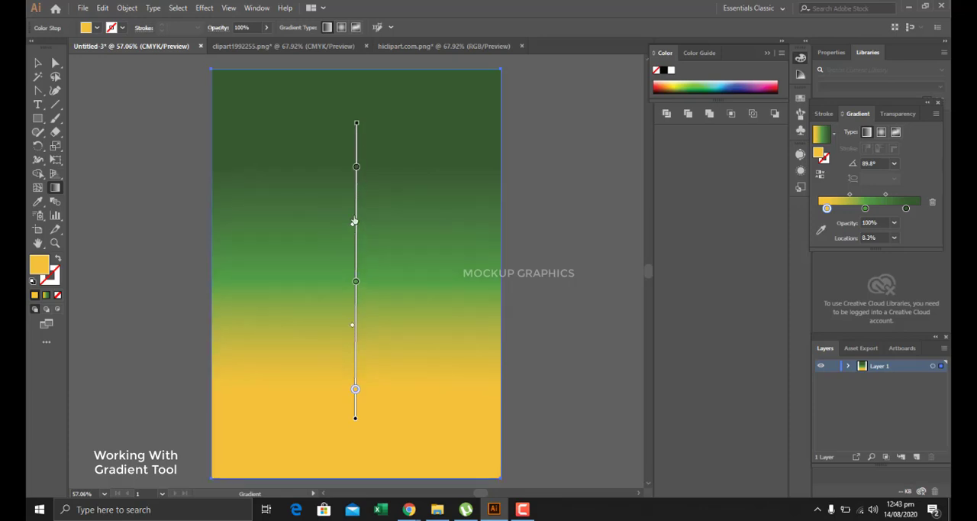
drag(354, 221, 352, 229)
Activate the Pen tool and lock the selected gradient background.
click(38, 90)
click(76, 92)
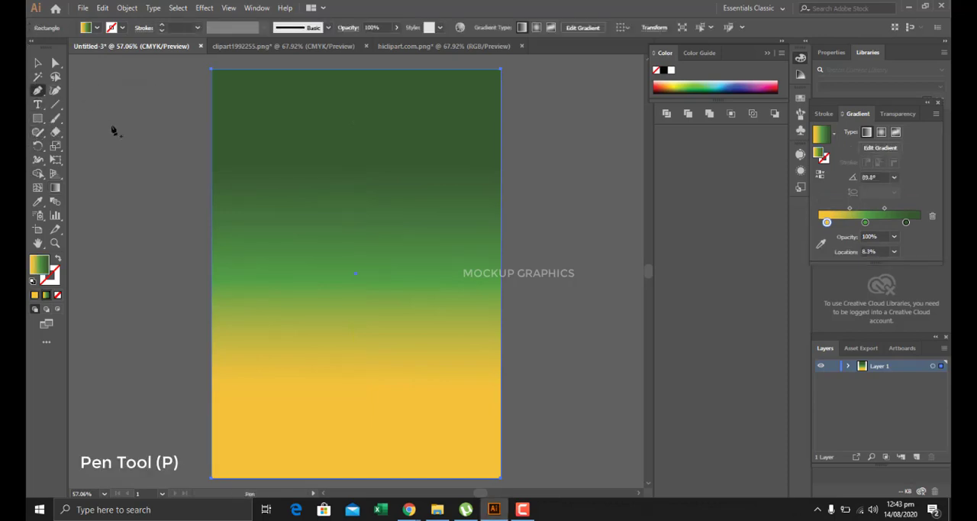
scroll(260, 200, down, 1)
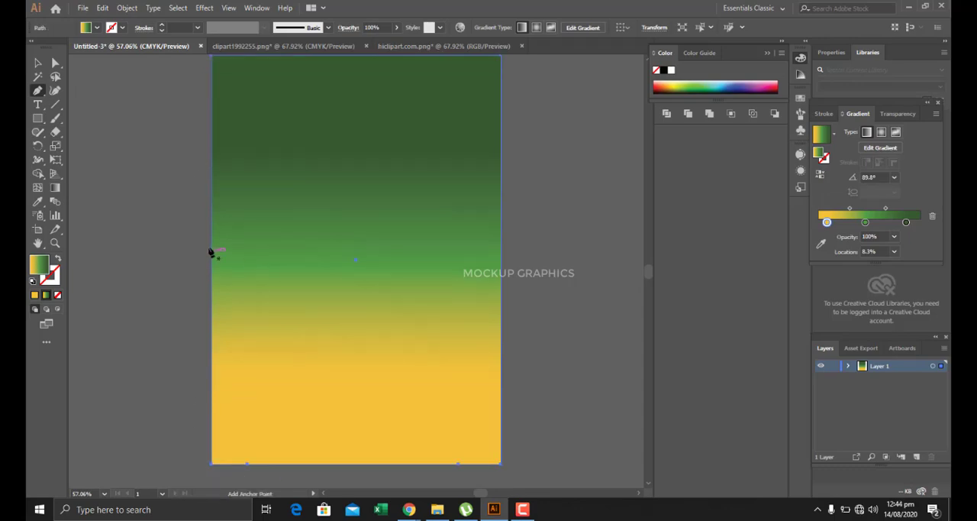
click(126, 7)
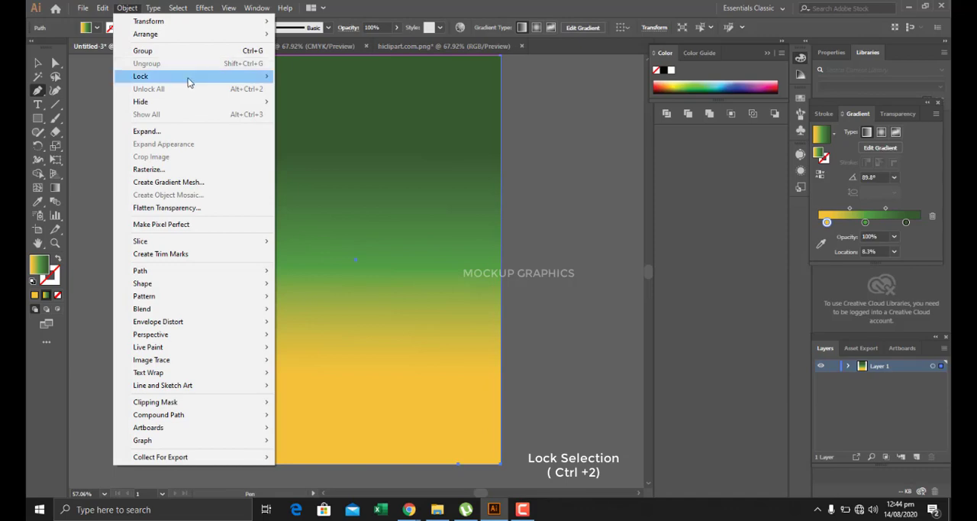
mouse_move(242, 80)
click(344, 78)
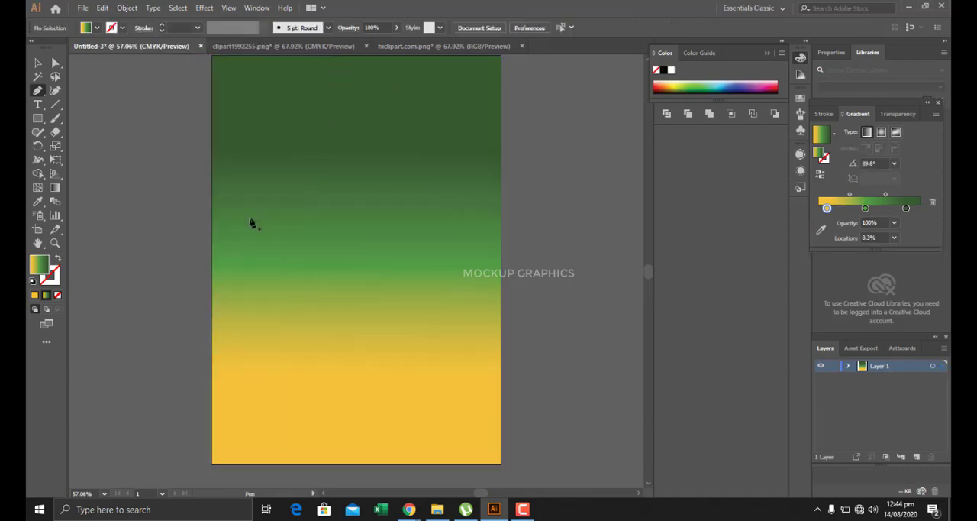
Draw a closed, curved hill shape about 173 mm wide at its straight base along the artboard's bottom edge.
scroll(302, 262, down, 5)
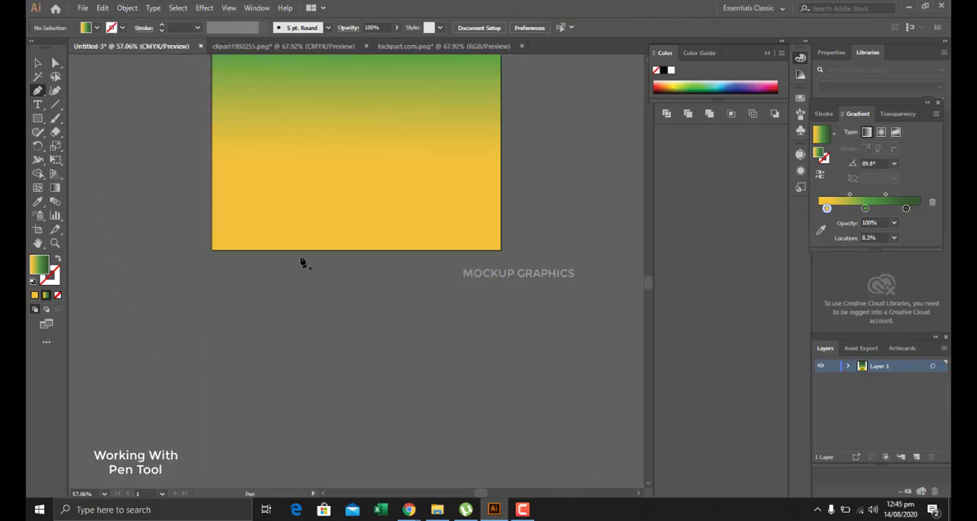
click(235, 250)
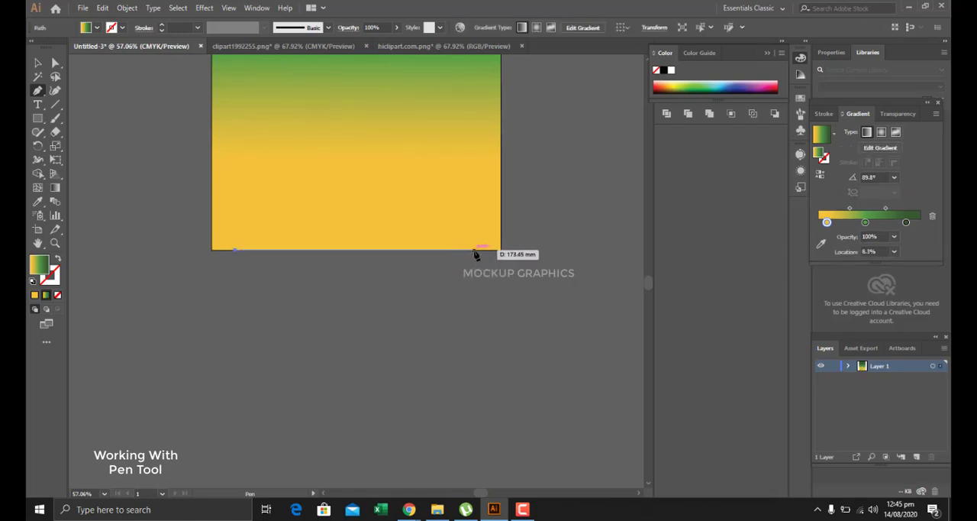
drag(474, 249, 599, 483)
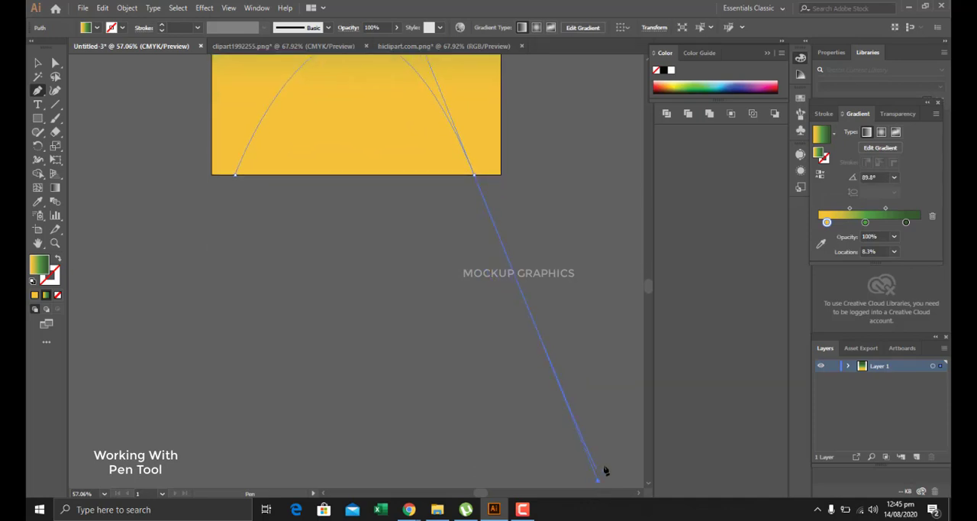
drag(431, 156, 476, 179)
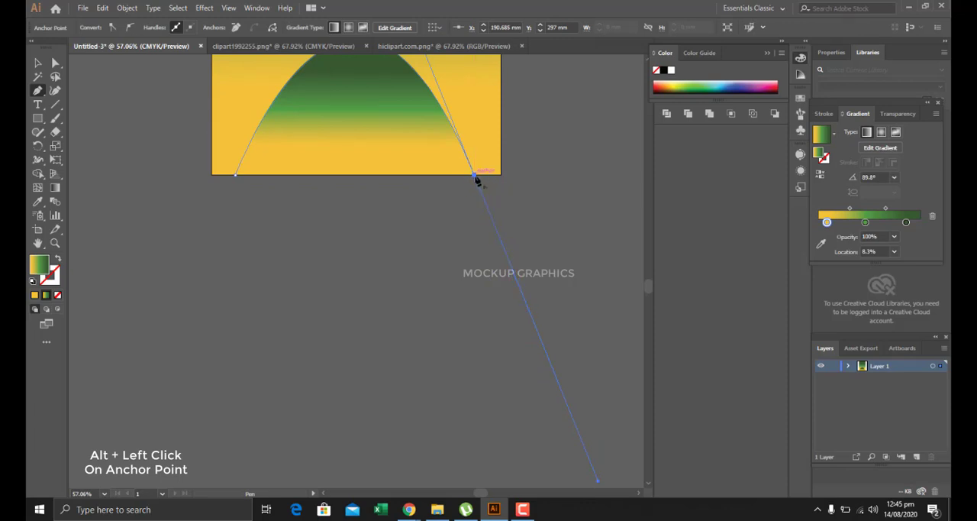
alt+click(474, 176)
click(236, 176)
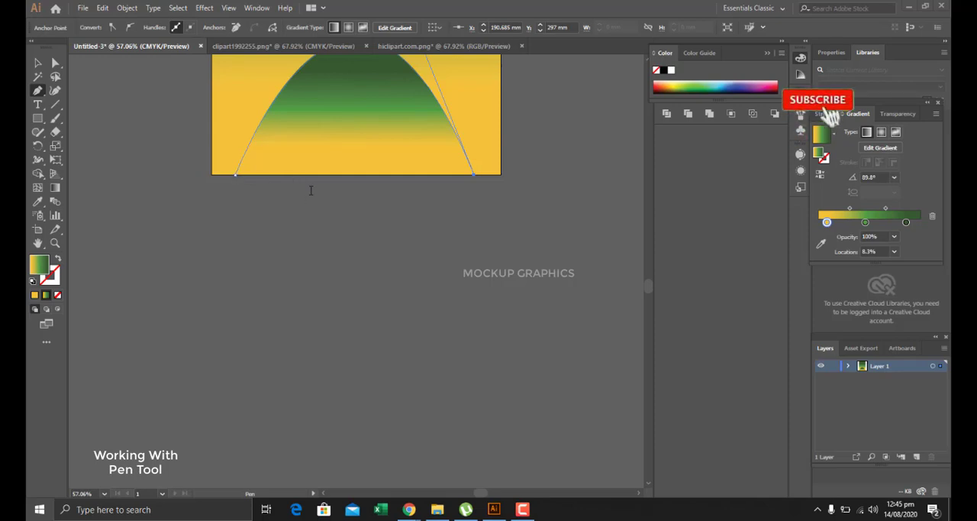
click(233, 175)
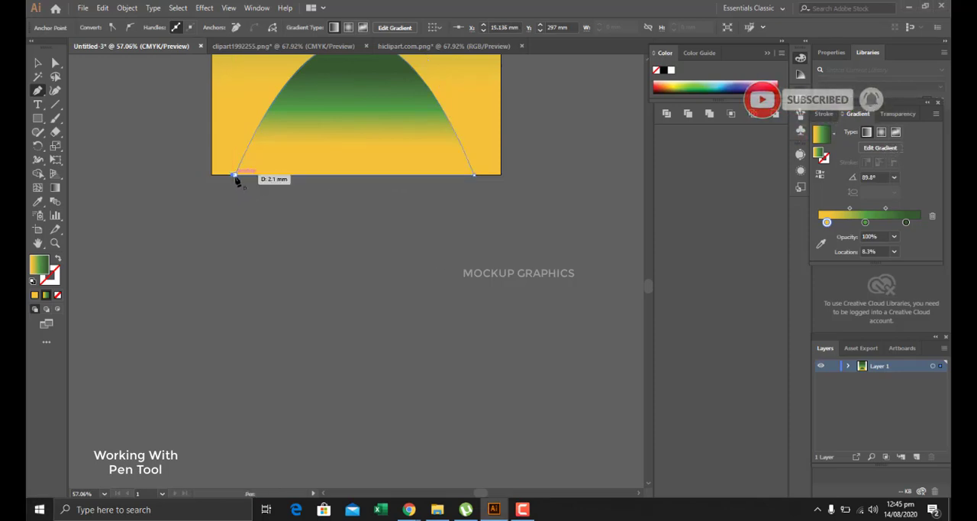
click(234, 175)
Replace the hill shape's gradient fill with the solid near-black colour #070706.
scroll(267, 146, up, 5)
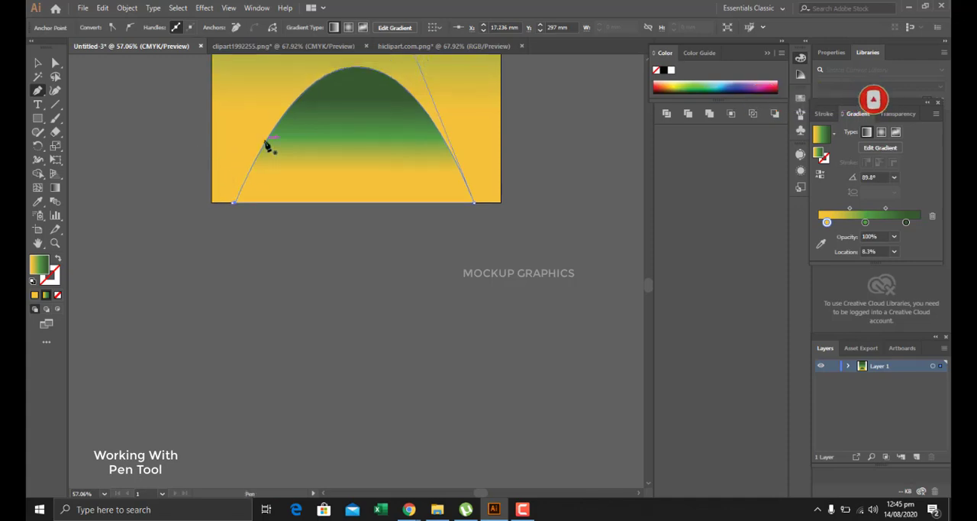
scroll(291, 160, up, 3)
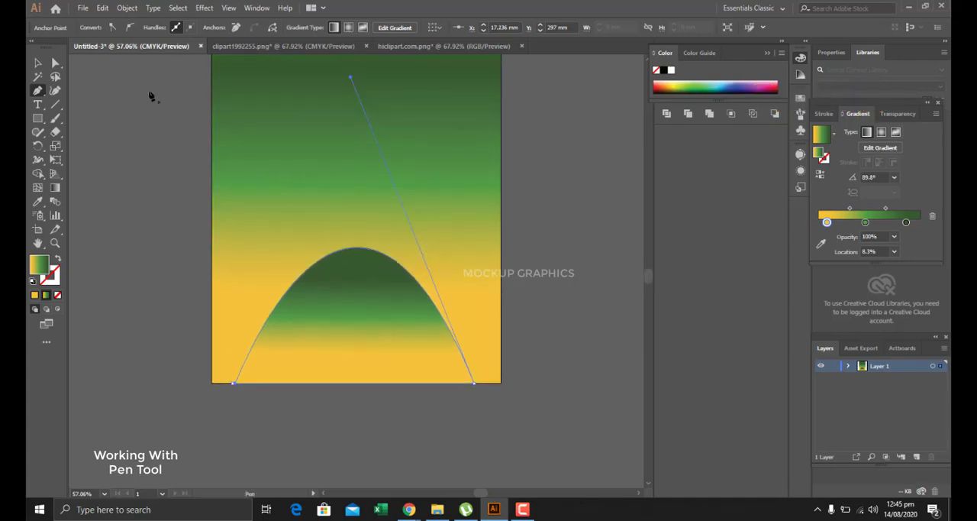
click(37, 63)
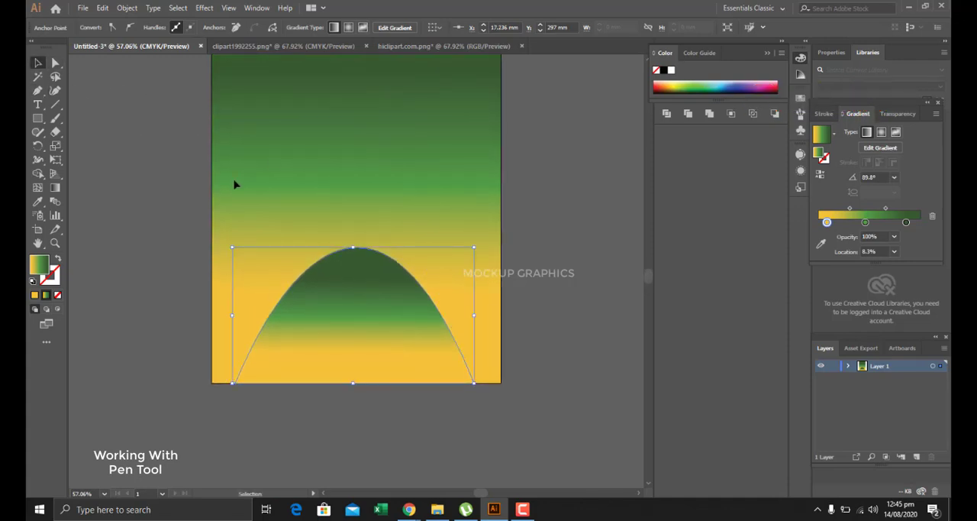
double_click(41, 273)
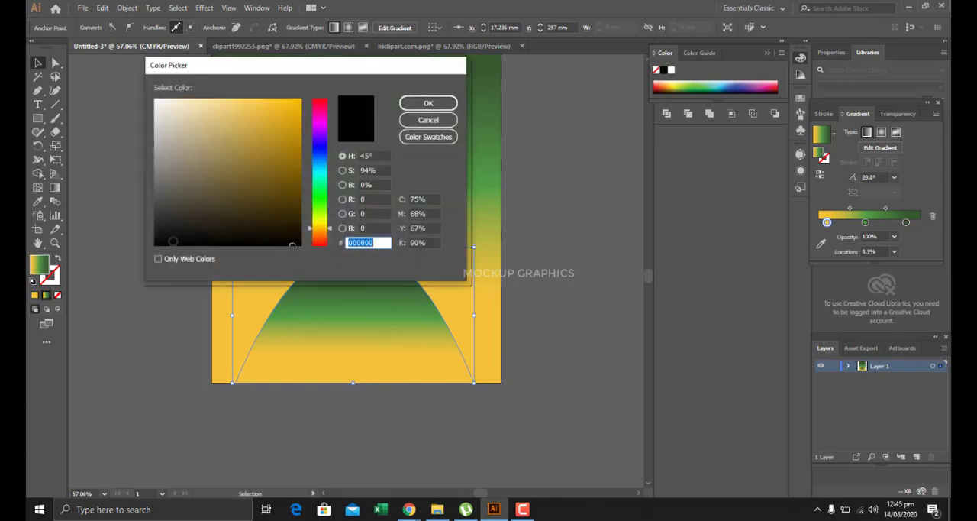
click(427, 102)
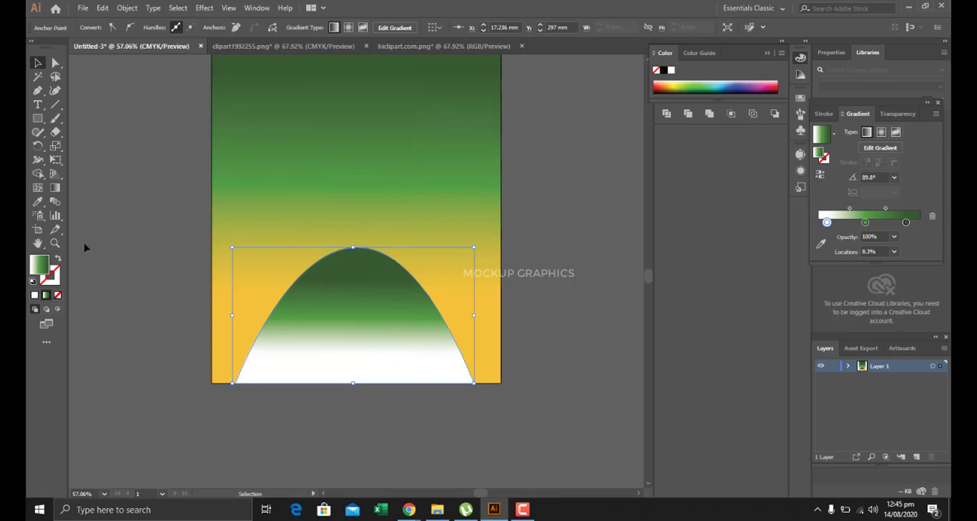
double_click(42, 268)
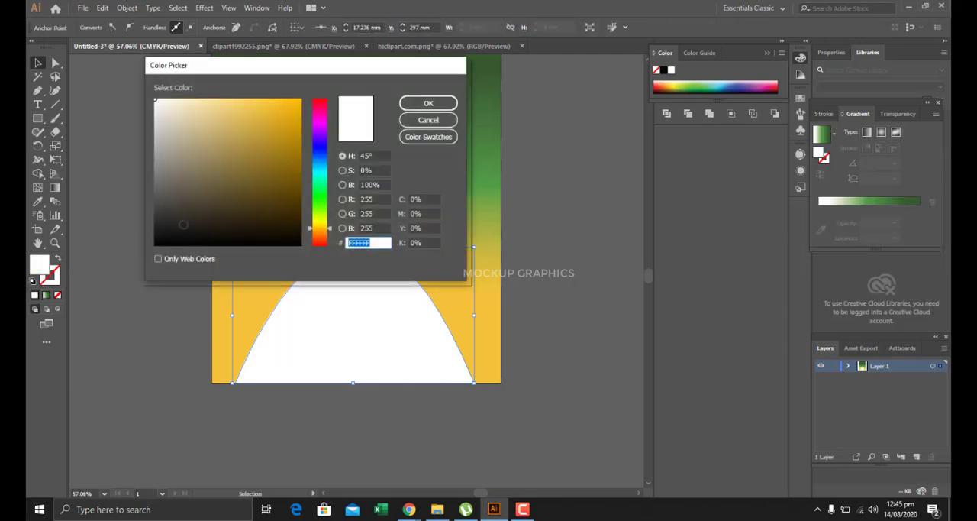
drag(193, 236, 173, 241)
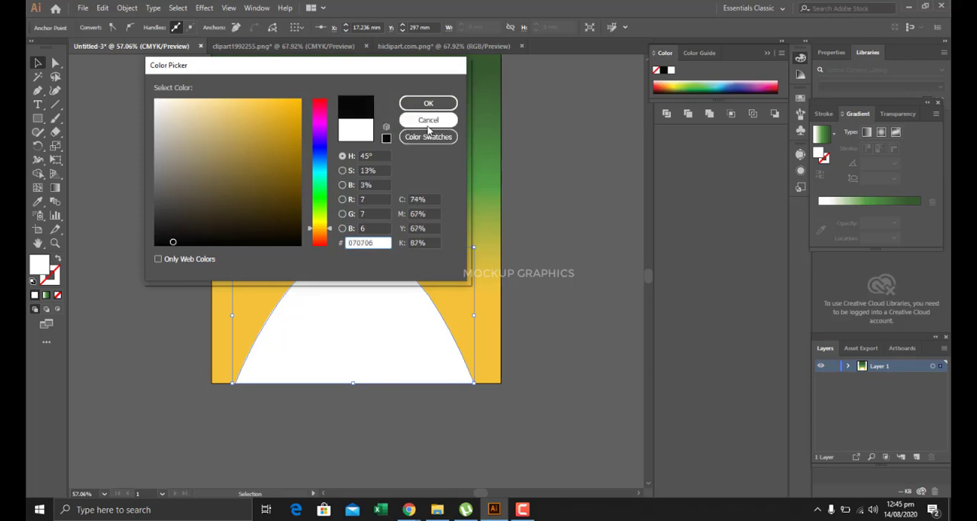
click(428, 103)
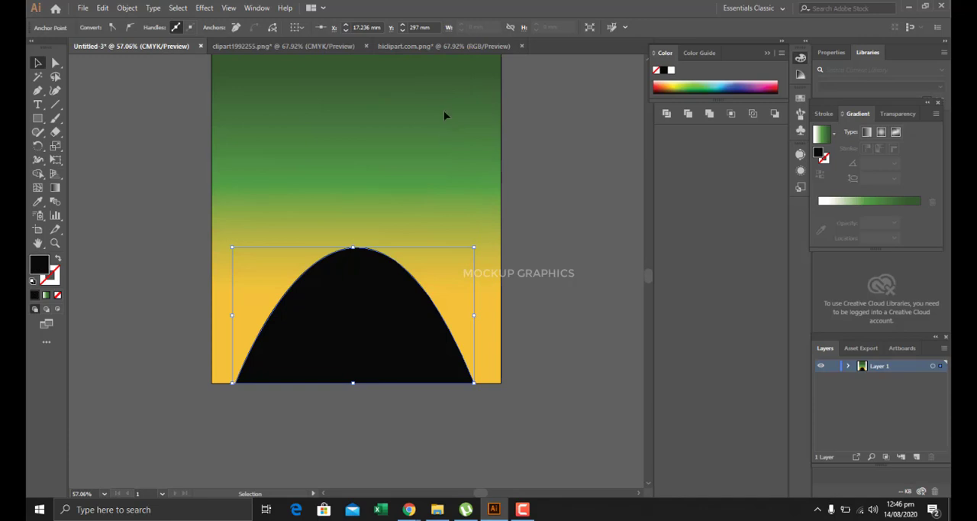
Draw a narrow vertical ellipse about 12 mm wide and 49 mm high on the green area above the hill.
scroll(397, 137, up, 5)
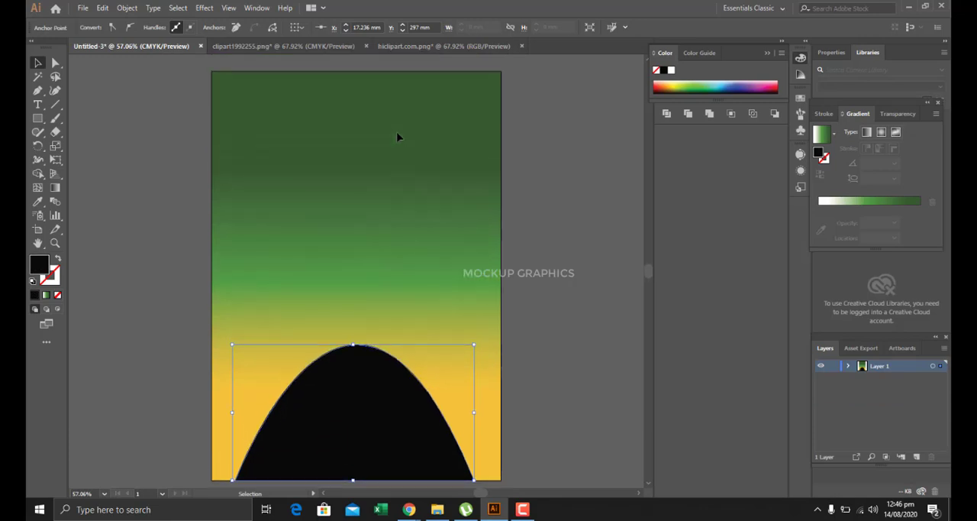
scroll(397, 138, down, 1)
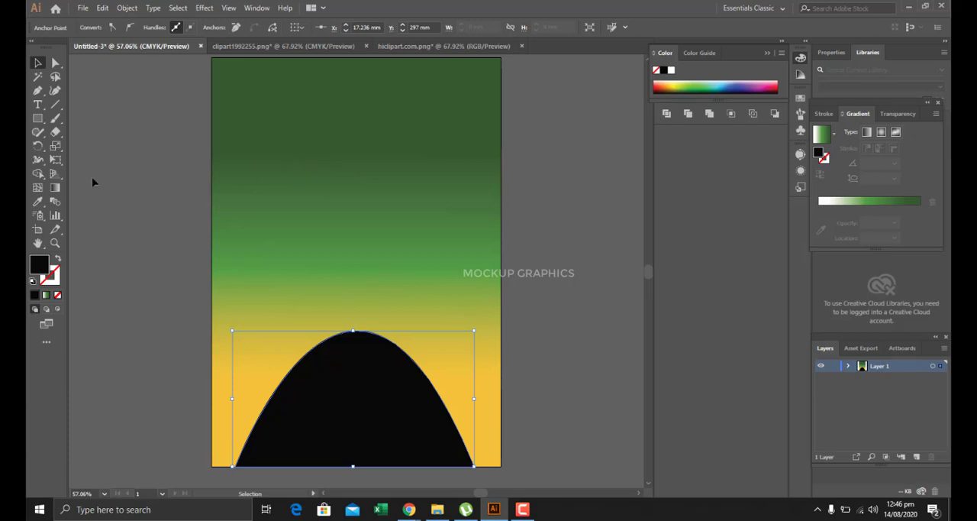
drag(38, 119, 68, 141)
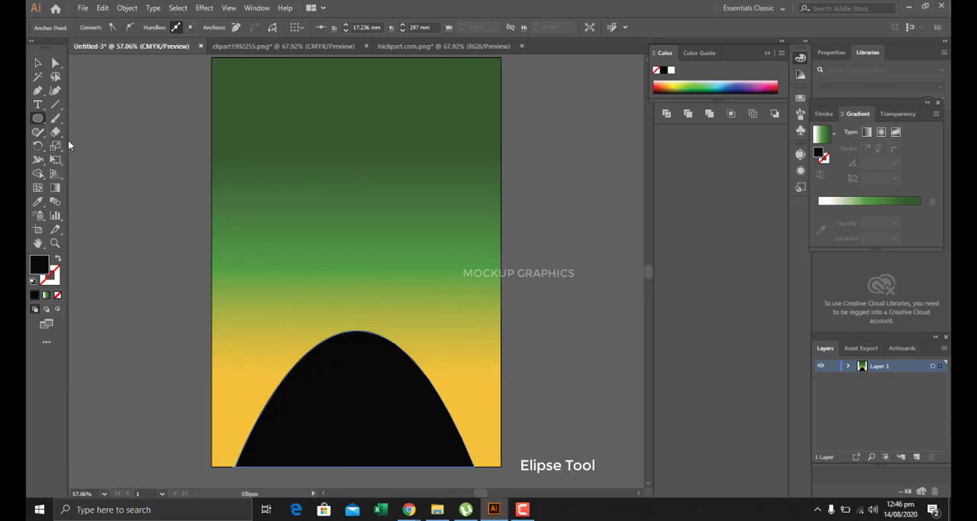
drag(272, 142, 287, 211)
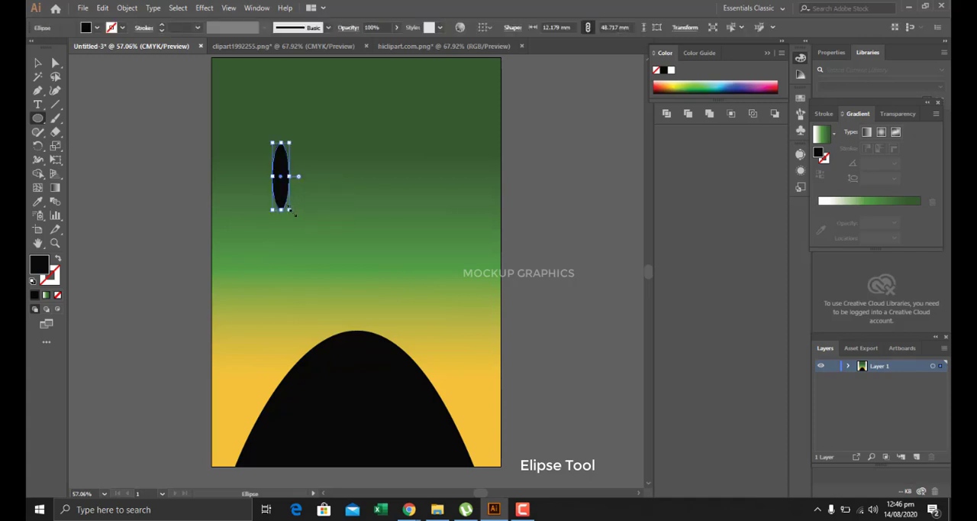
Stretch the ellipse's right anchor point far to the right and collapse both its handles to form a sharp tip.
click(55, 63)
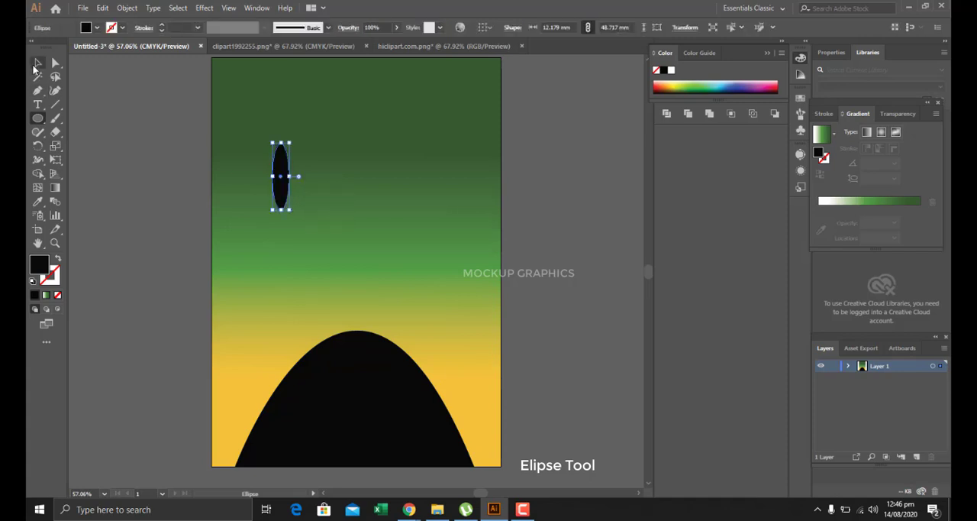
click(288, 180)
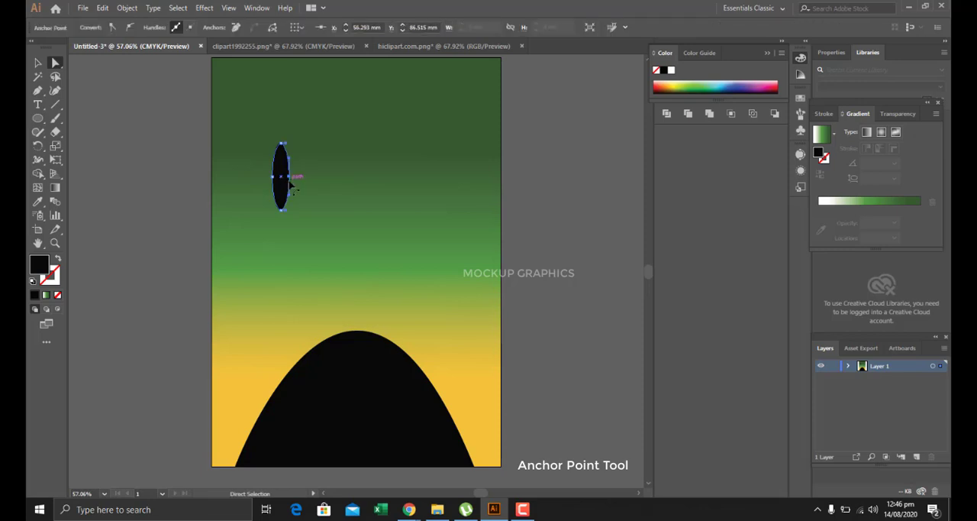
drag(289, 180, 389, 178)
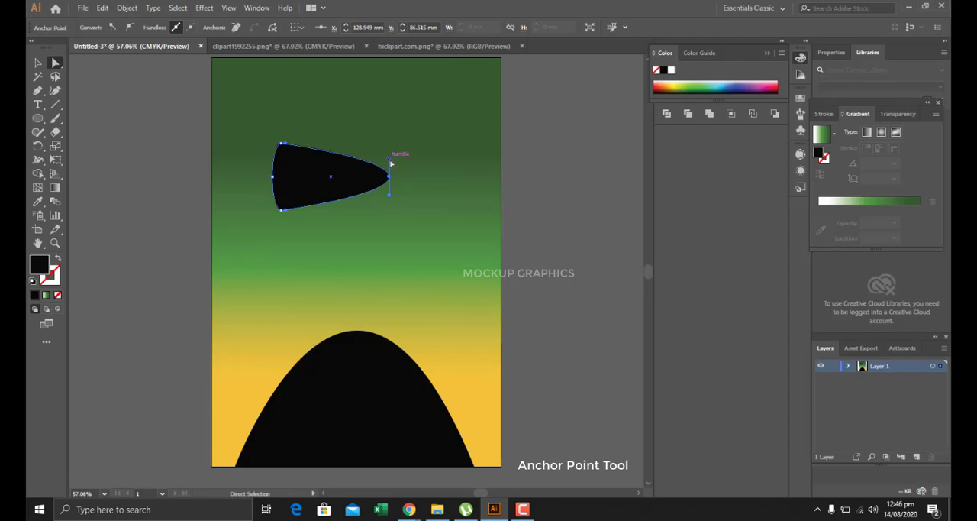
drag(38, 90, 92, 133)
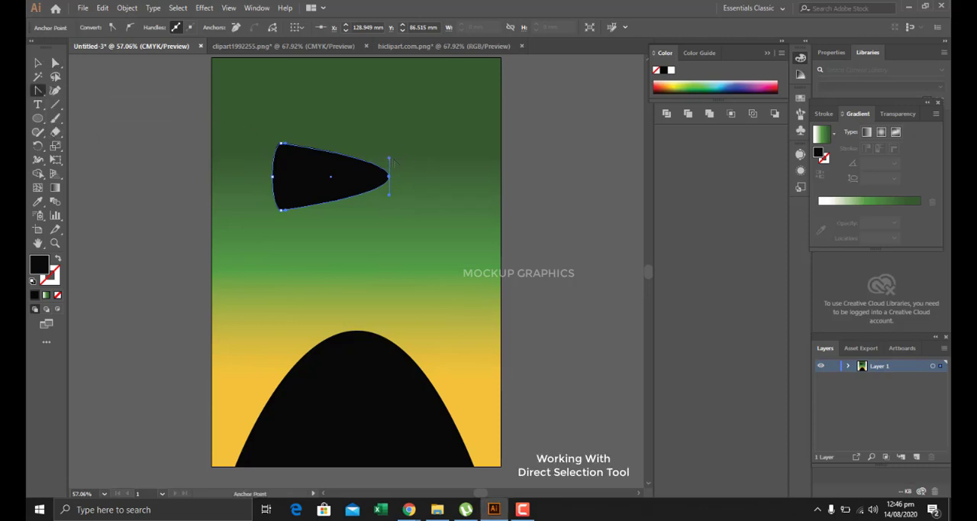
drag(389, 159, 389, 144)
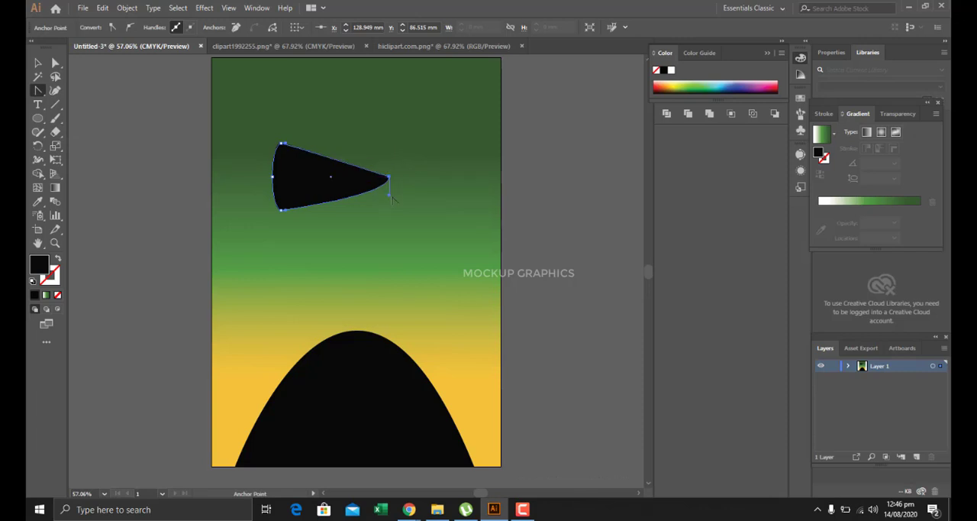
click(390, 195)
Apply the Round Corners effect to the pointed shape with a 12.7 mm radius and preview enabled.
click(205, 8)
mouse_move(258, 139)
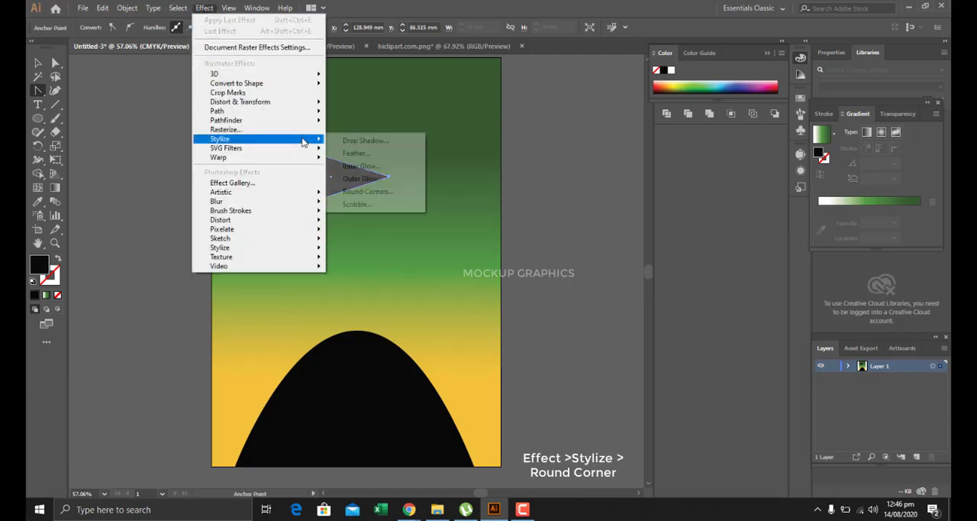
click(368, 192)
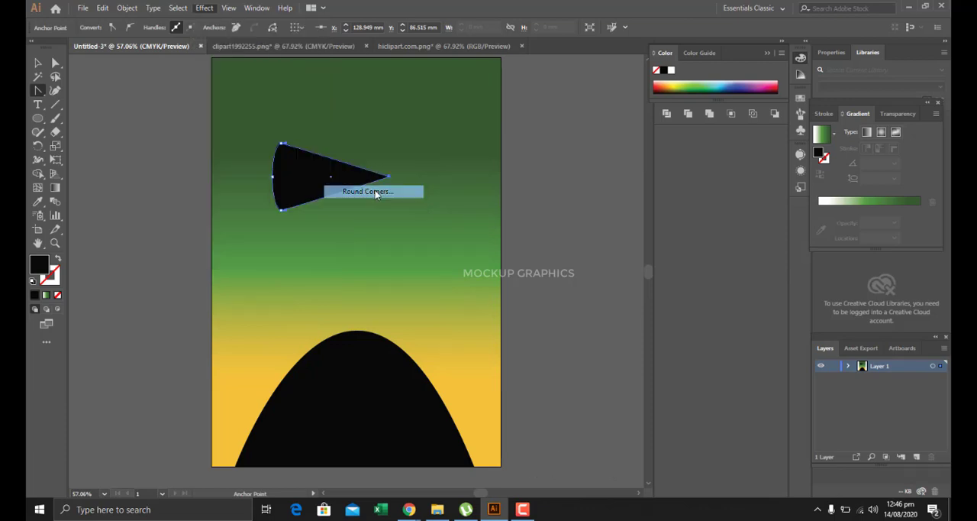
click(569, 207)
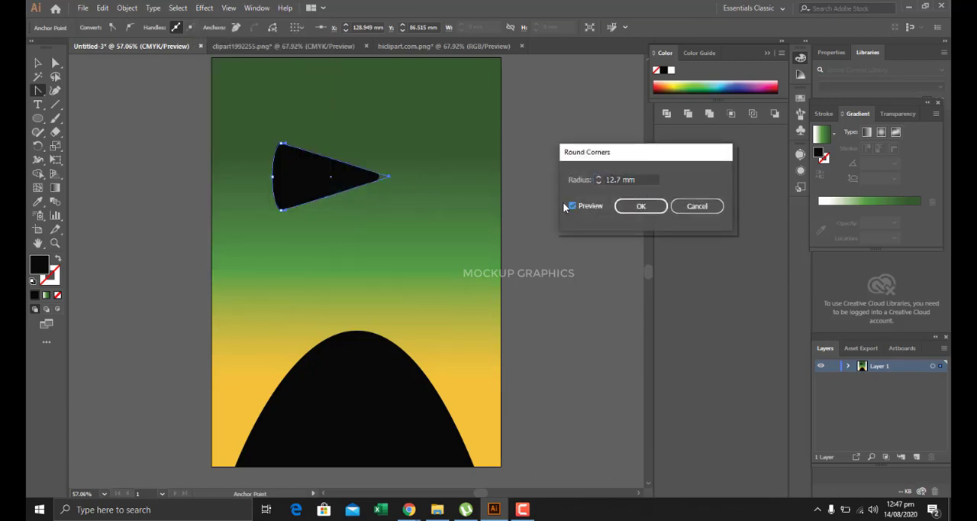
click(637, 207)
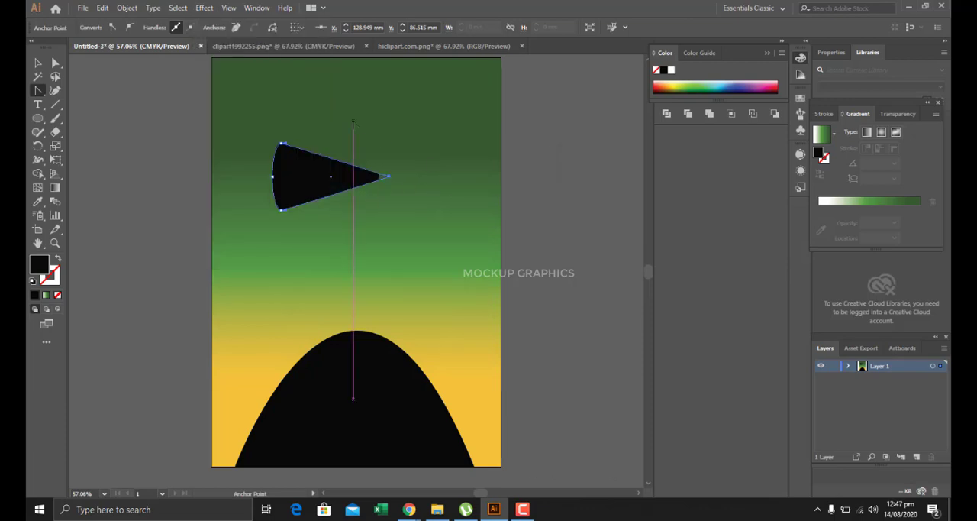
Create an art brush from the tapered shape with 6% fixed width, proportional scaling and Tints colorization.
click(800, 113)
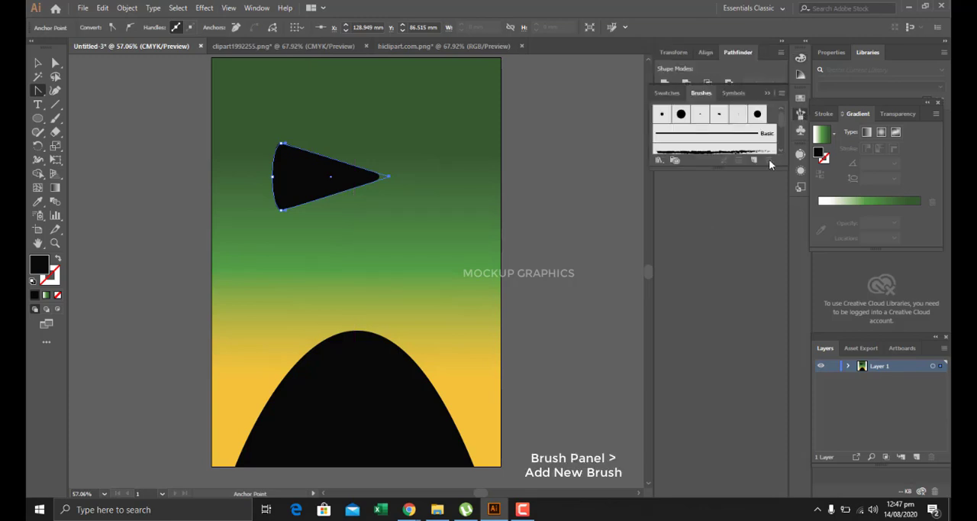
click(754, 161)
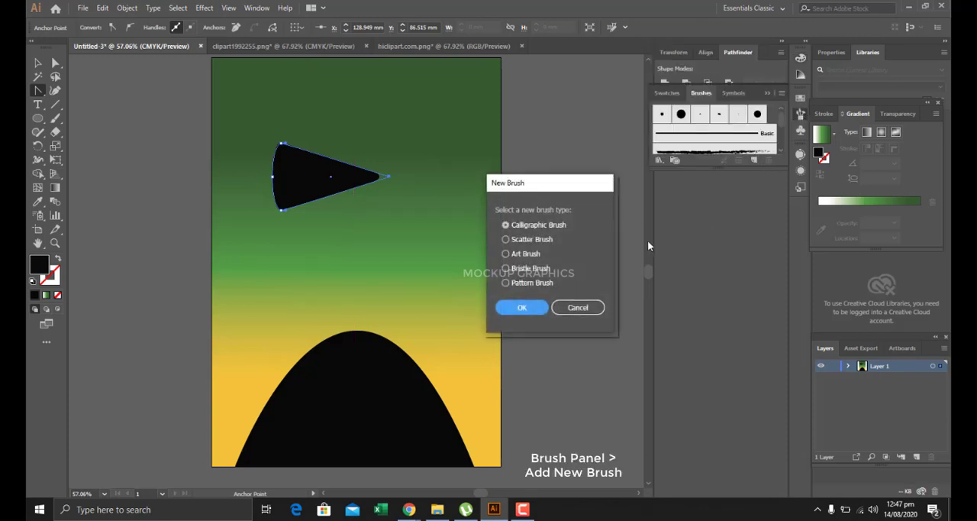
click(528, 255)
click(522, 308)
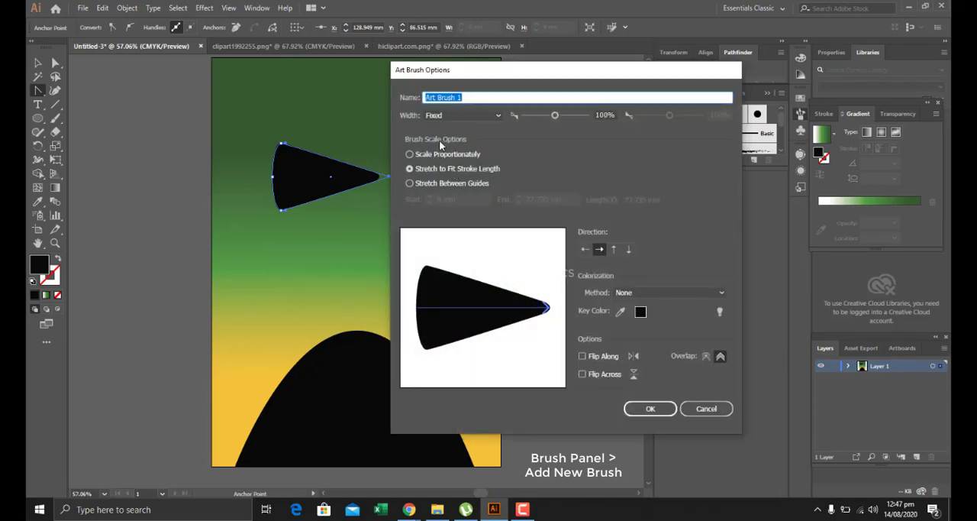
click(439, 153)
click(632, 296)
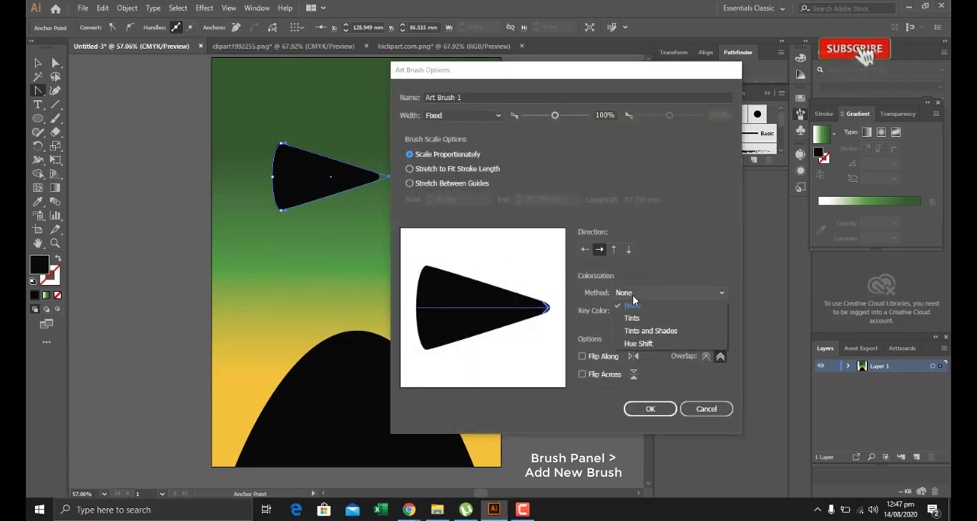
click(632, 318)
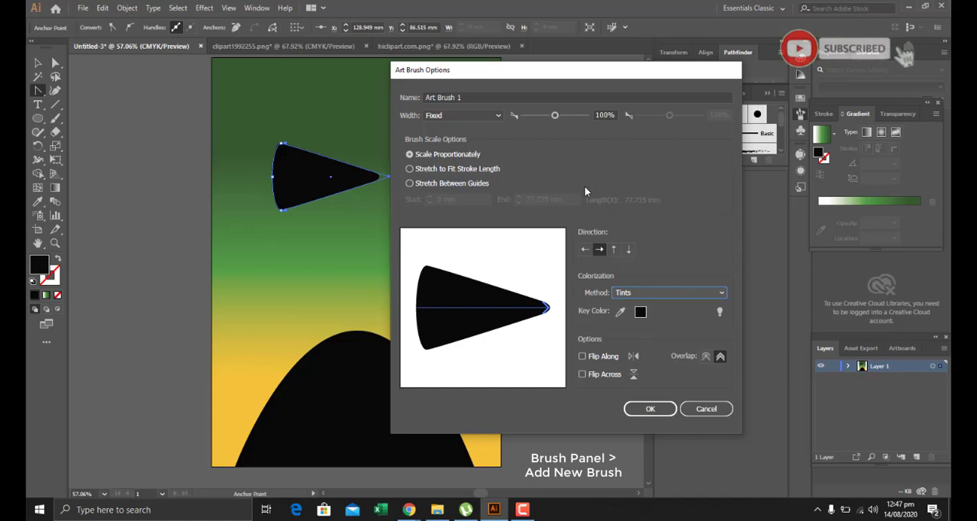
click(589, 114)
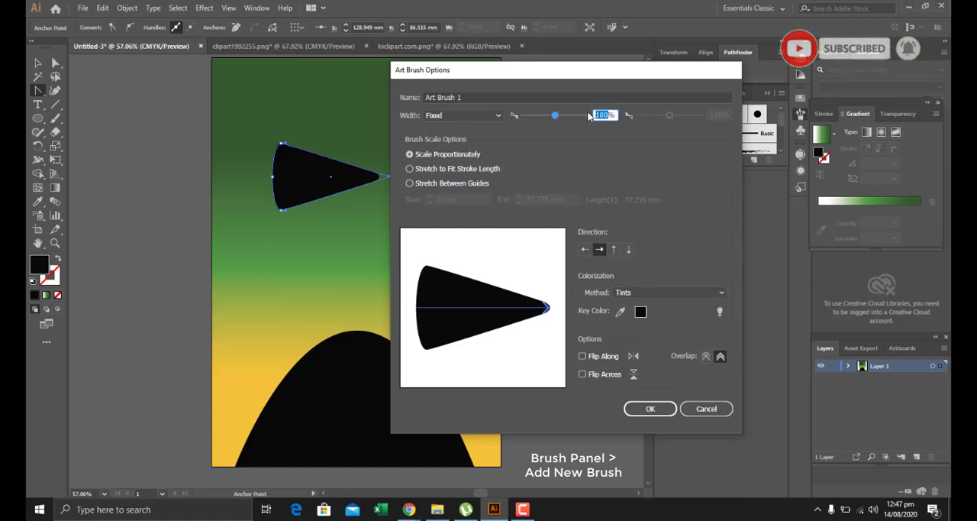
text(6)
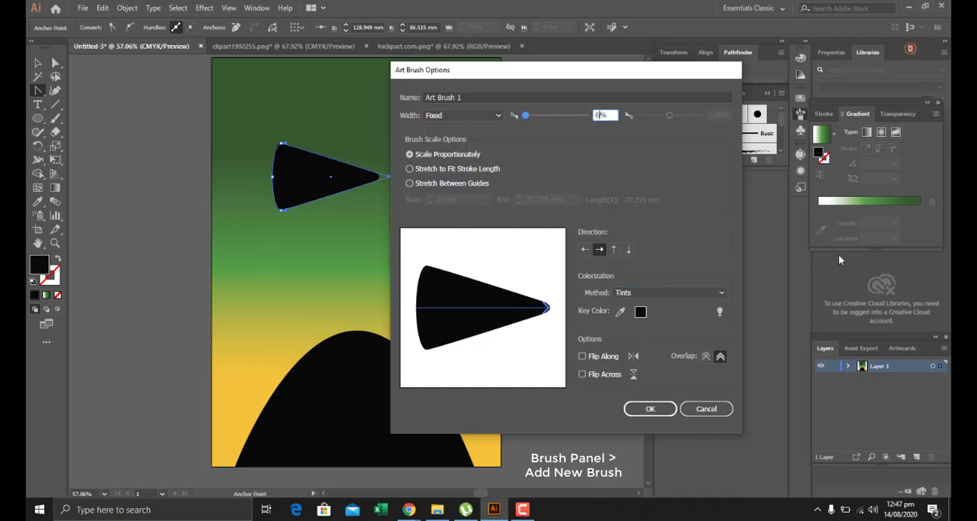
click(653, 407)
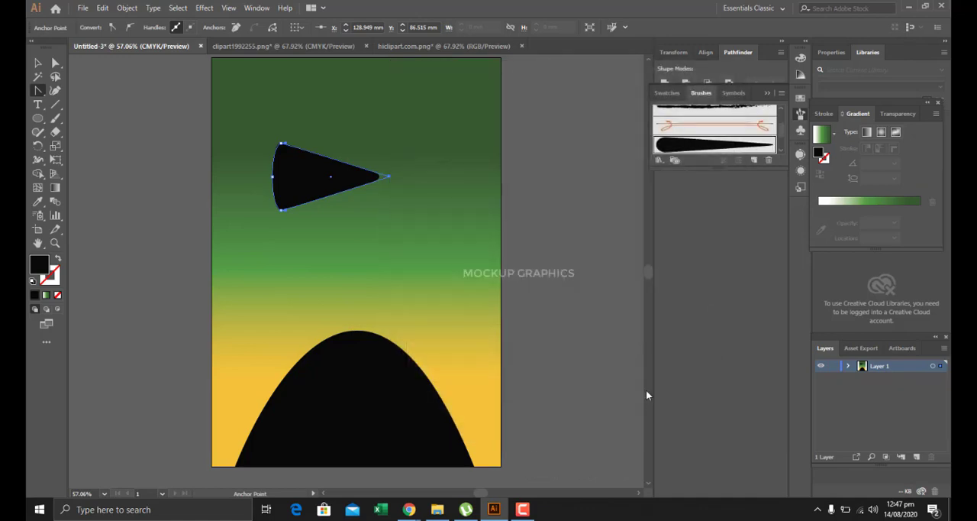
Delete the tapered source shape from the green area above the hill.
key(Delete)
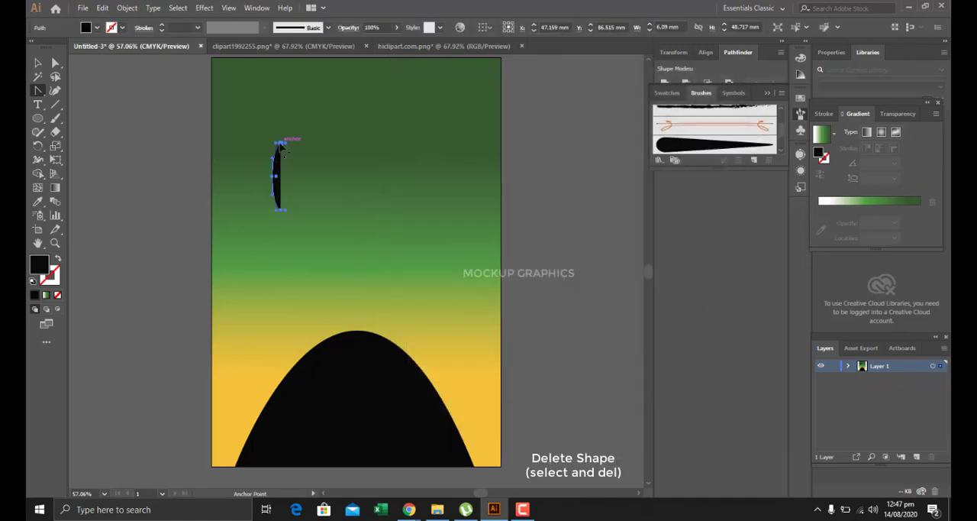
key(Delete)
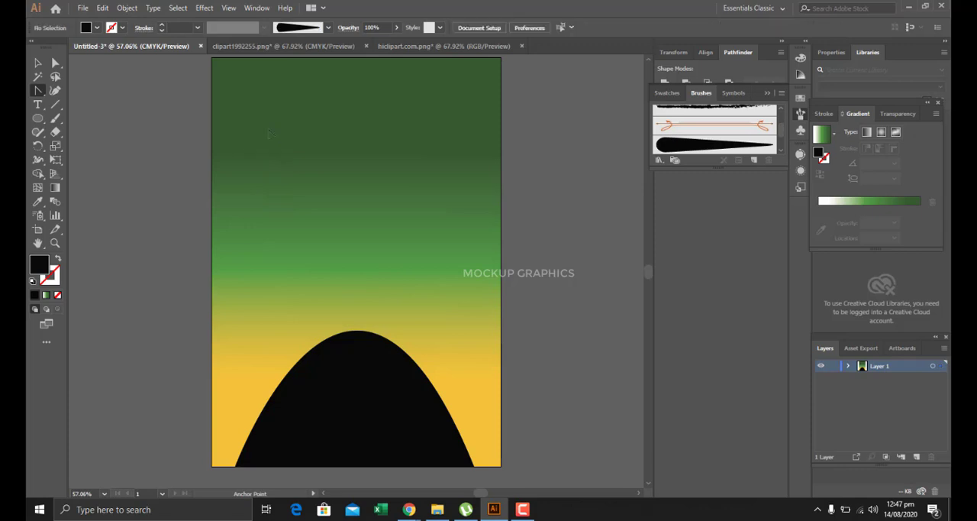
Open the Elegant Curl & Floral Brush Set library and choose its spiky grass brush.
click(781, 93)
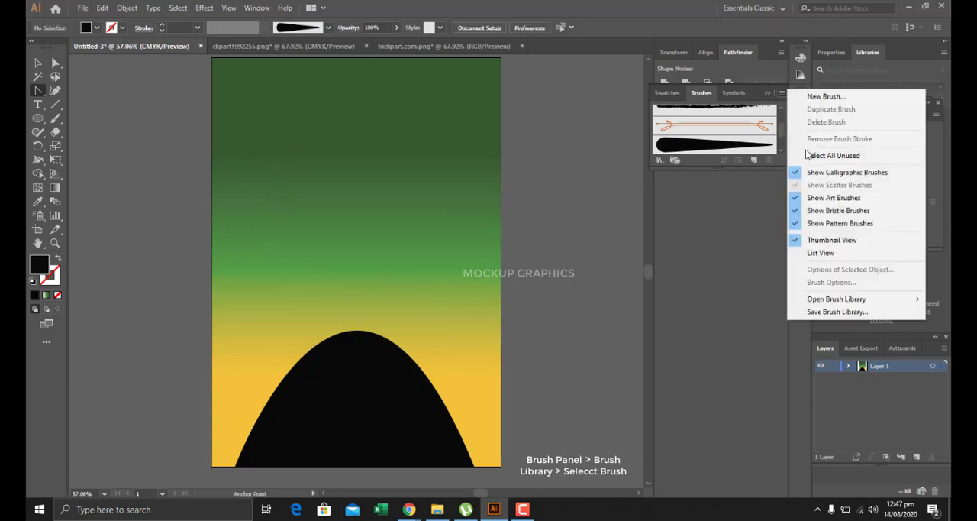
mouse_move(851, 303)
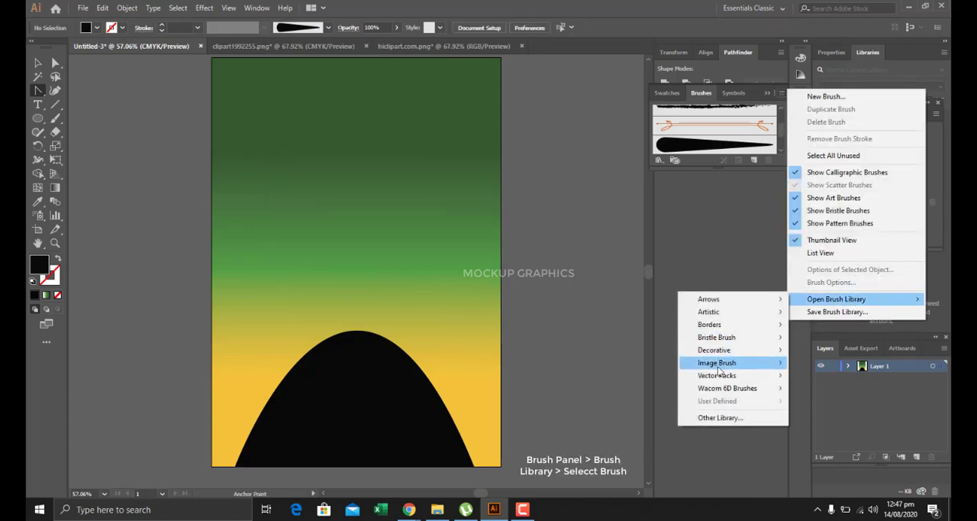
mouse_move(730, 355)
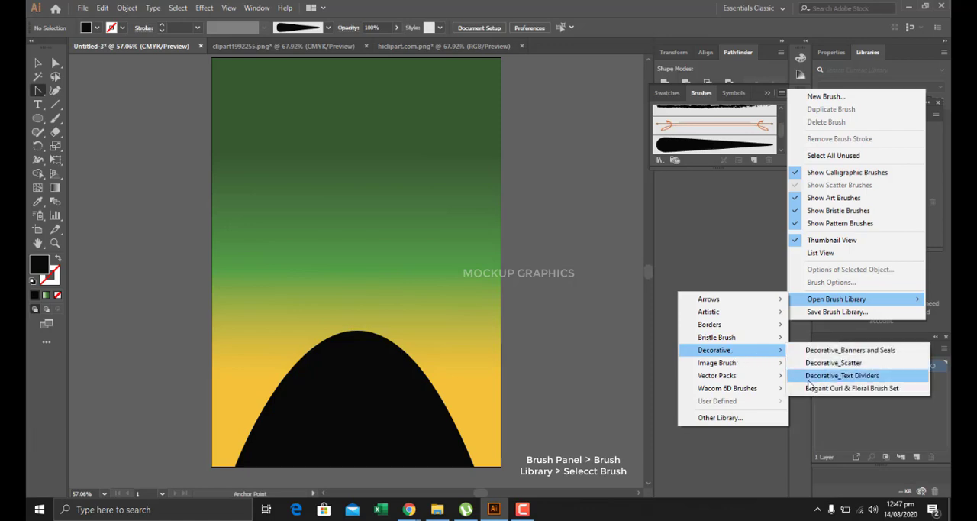
click(817, 389)
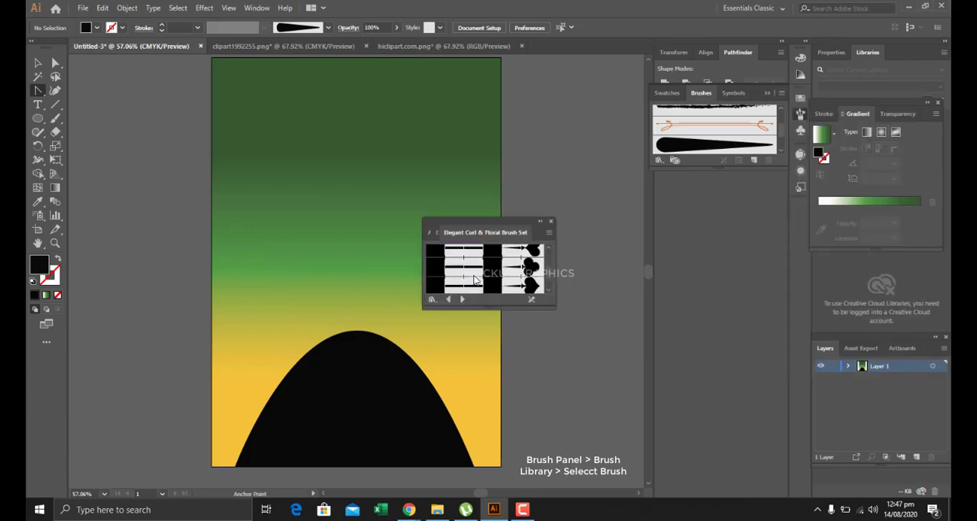
click(474, 289)
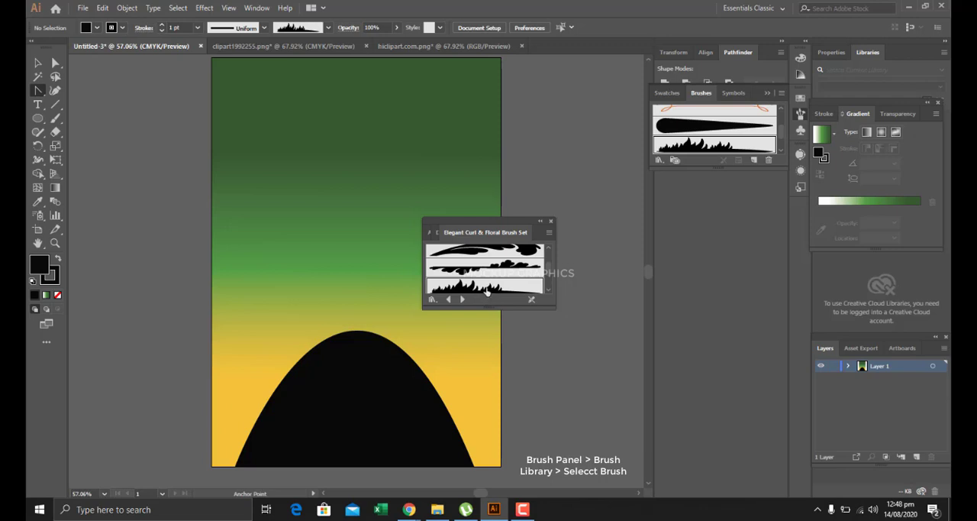
Paint grass tufts with the Paintbrush, using no fill, along the hill's left slope, crest and upper right slope.
click(55, 118)
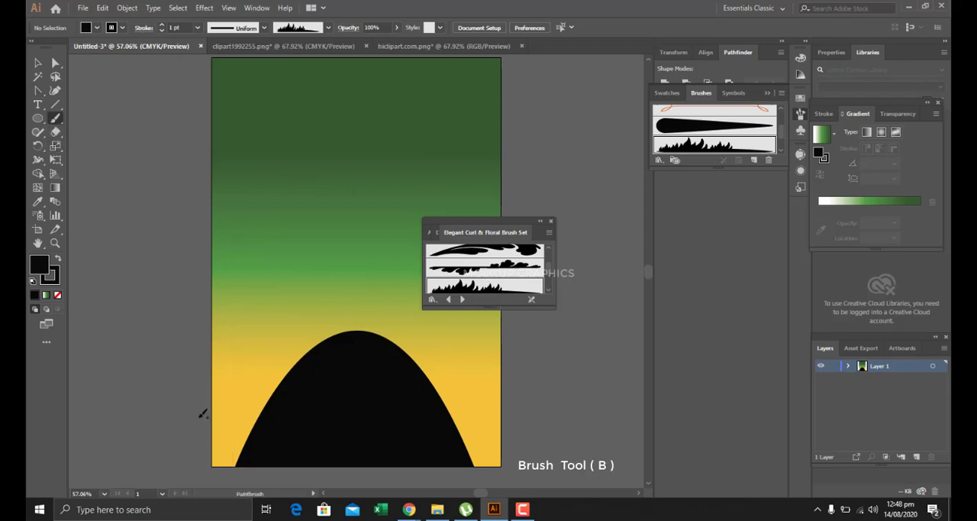
key(slash)
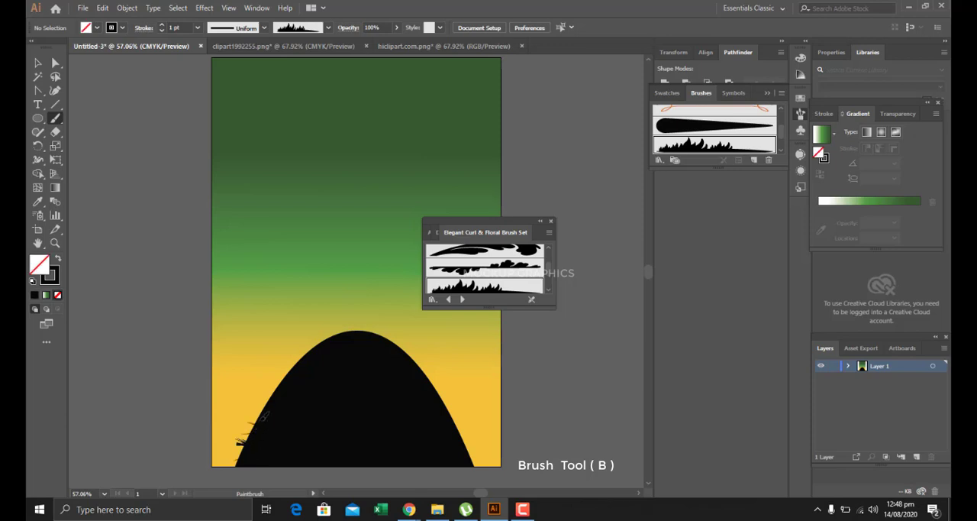
drag(267, 411, 323, 348)
mouse_move(309, 358)
mouse_down()
mouse_move(339, 341)
mouse_move(280, 416)
mouse_up()
mouse_move(241, 462)
mouse_down()
mouse_move(263, 415)
mouse_move(289, 394)
mouse_move(289, 406)
mouse_move(297, 369)
mouse_move(336, 338)
mouse_move(358, 339)
mouse_move(366, 327)
mouse_move(413, 371)
mouse_up()
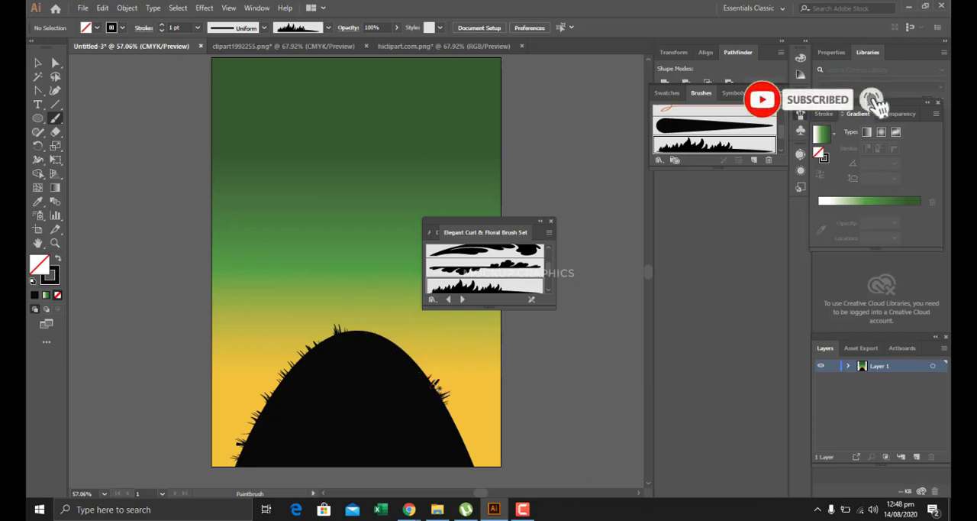
drag(443, 389, 429, 368)
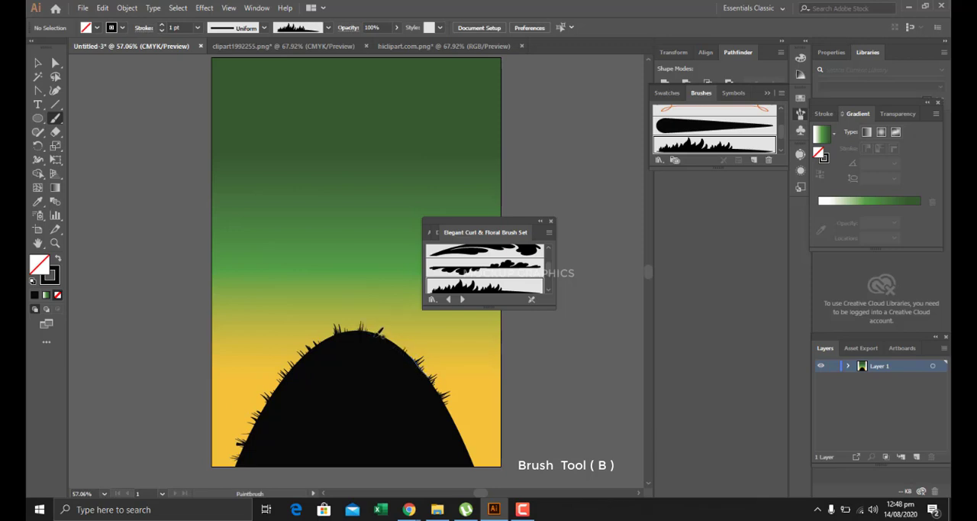
Extend the grass from the hill's crest down the right slope to its base, undoing the misplaced last stroke.
mouse_move(374, 335)
mouse_down()
mouse_move(396, 338)
mouse_move(420, 365)
mouse_move(405, 359)
mouse_move(454, 433)
mouse_up()
mouse_move(447, 401)
mouse_down()
mouse_move(479, 465)
mouse_move(463, 441)
mouse_move(474, 463)
mouse_up()
drag(435, 384, 417, 359)
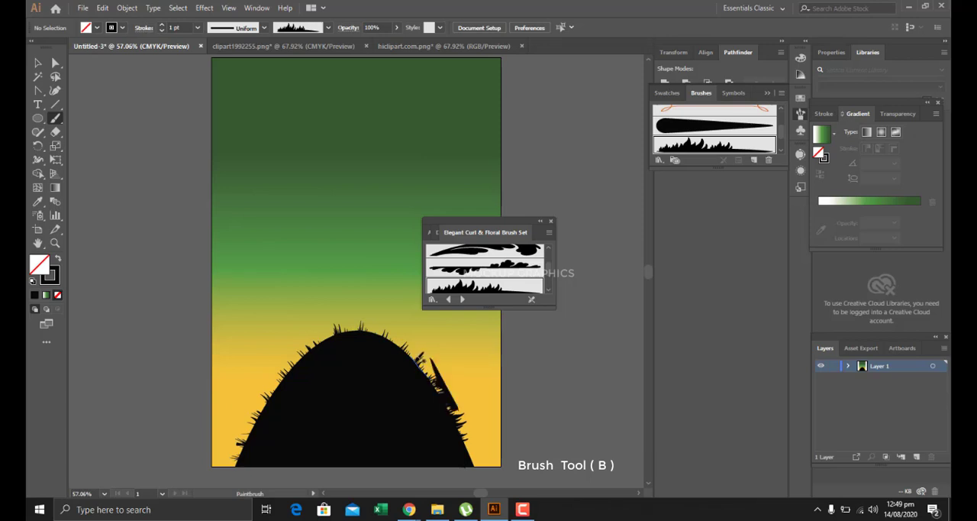
key(ctrl+z)
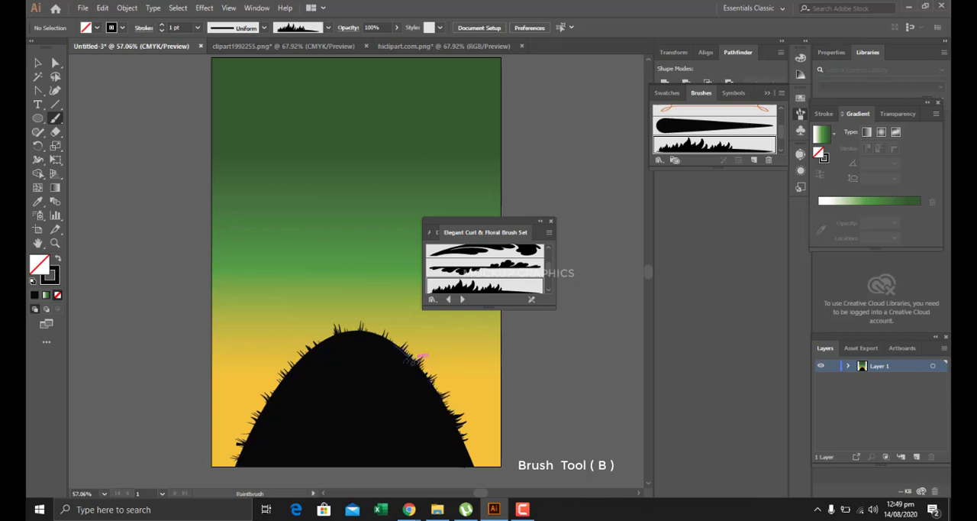
Thicken the grass with extra short strokes on both slopes and the crest of the hill, and close the brush libraries.
drag(369, 330, 388, 343)
drag(300, 361, 345, 331)
drag(268, 400, 336, 331)
drag(245, 440, 254, 417)
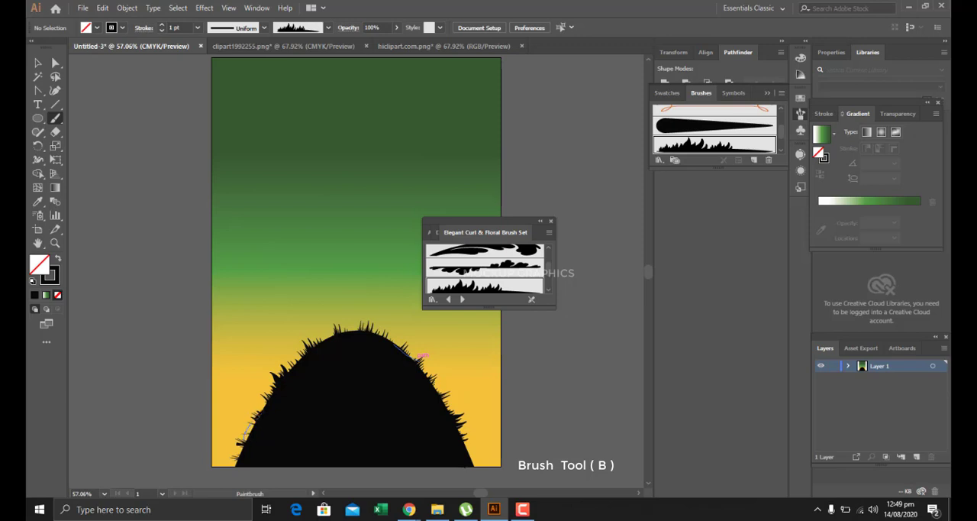
drag(276, 386, 285, 380)
drag(308, 352, 316, 341)
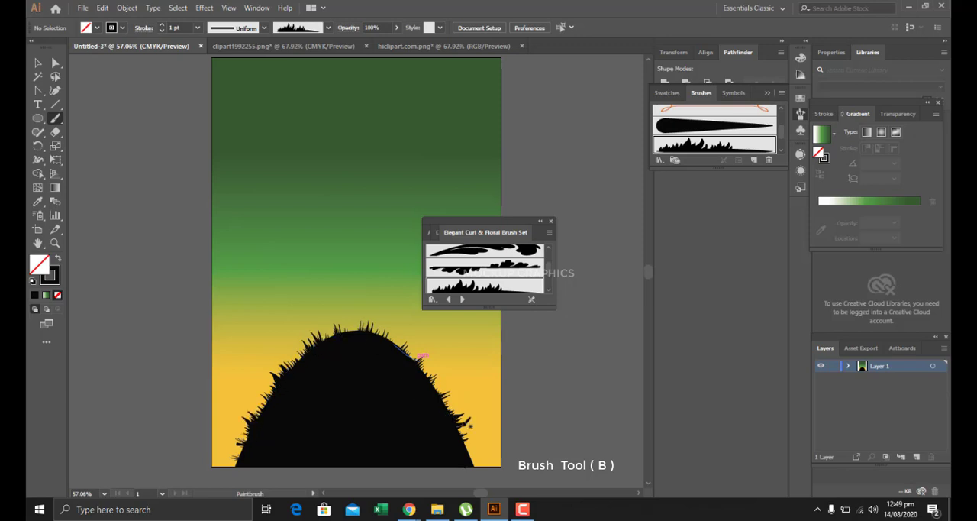
drag(459, 438, 475, 468)
click(540, 220)
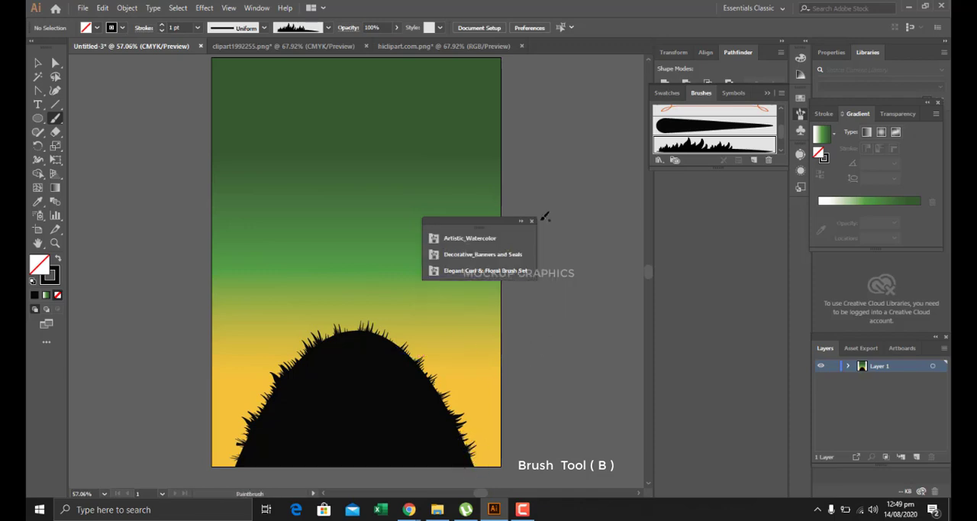
click(532, 221)
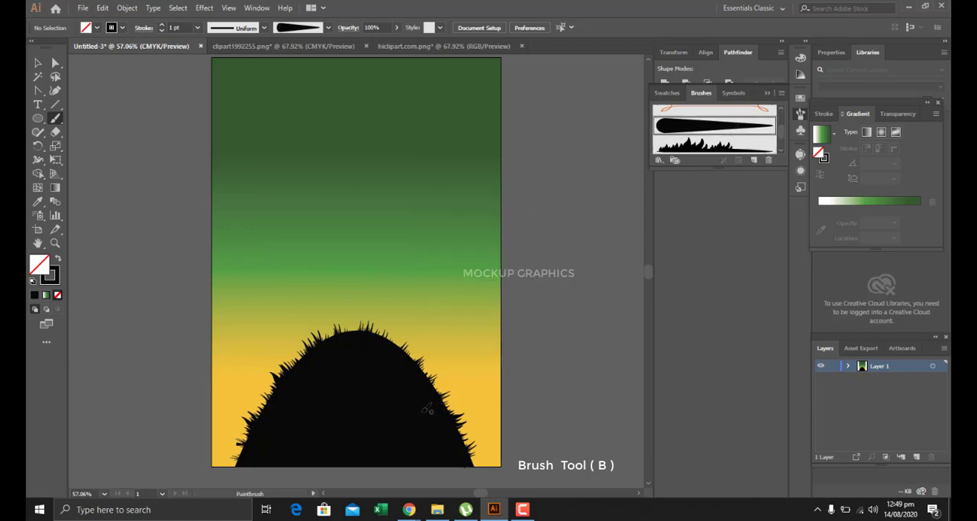
drag(426, 409, 429, 309)
drag(438, 203, 422, 166)
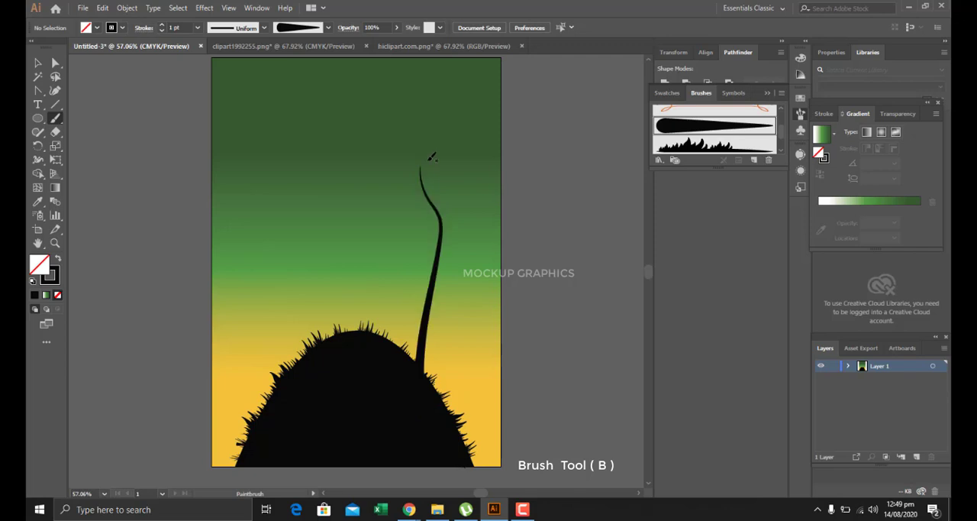
key(ctrl+z)
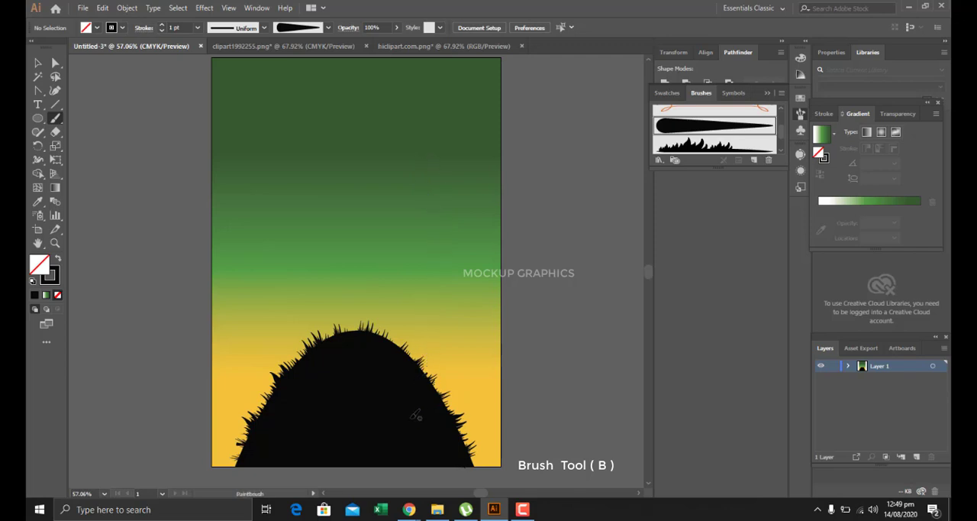
Paint a tall tree trunk with the tapered brush rising from the hill's right side, with three main branches forking upward.
drag(408, 429, 414, 309)
drag(423, 61, 421, 64)
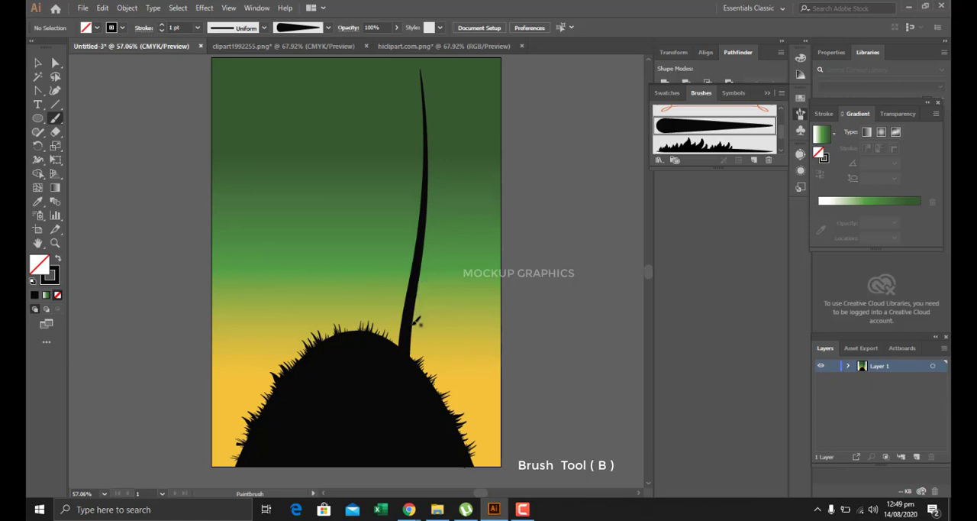
drag(444, 215, 435, 162)
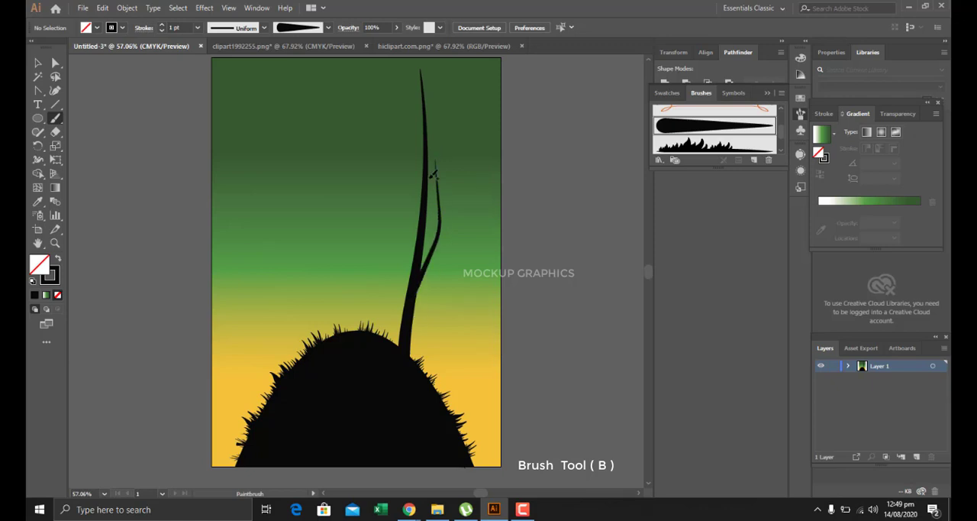
mouse_move(422, 217)
mouse_down()
mouse_move(395, 113)
mouse_move(387, 116)
mouse_up()
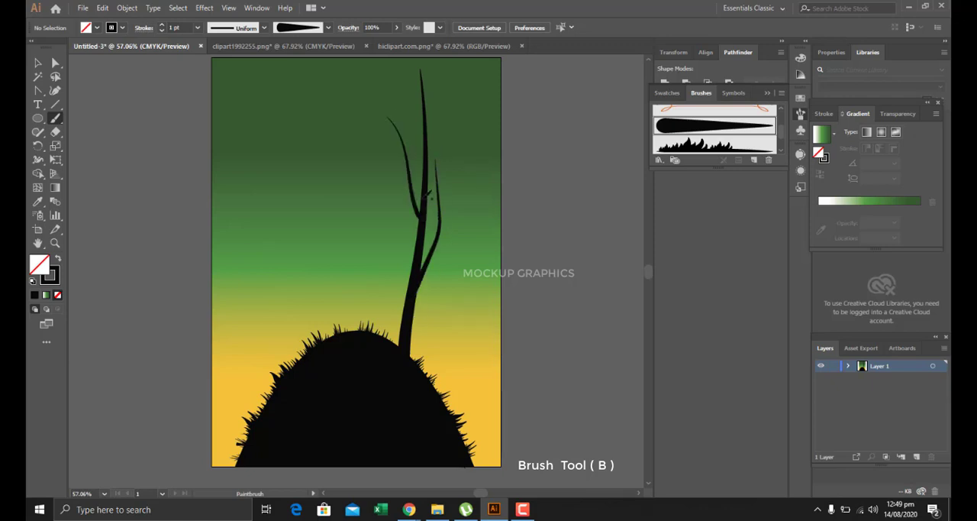
mouse_move(425, 196)
mouse_down()
mouse_move(441, 132)
mouse_move(459, 116)
mouse_up()
Paint a curved side branch outward from the tree's left branch and a short one on the right of the upper trunk.
key(z)
scroll(450, 190, up, 2)
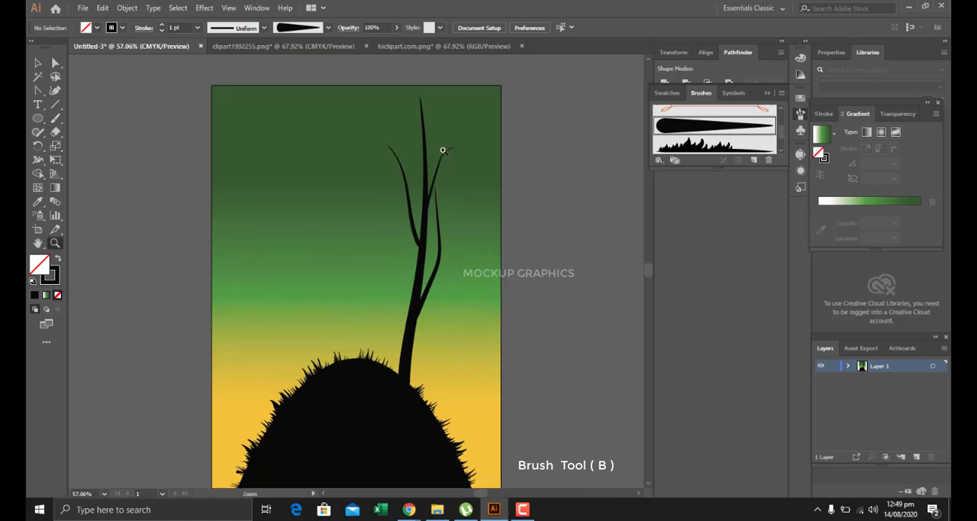
click(447, 239)
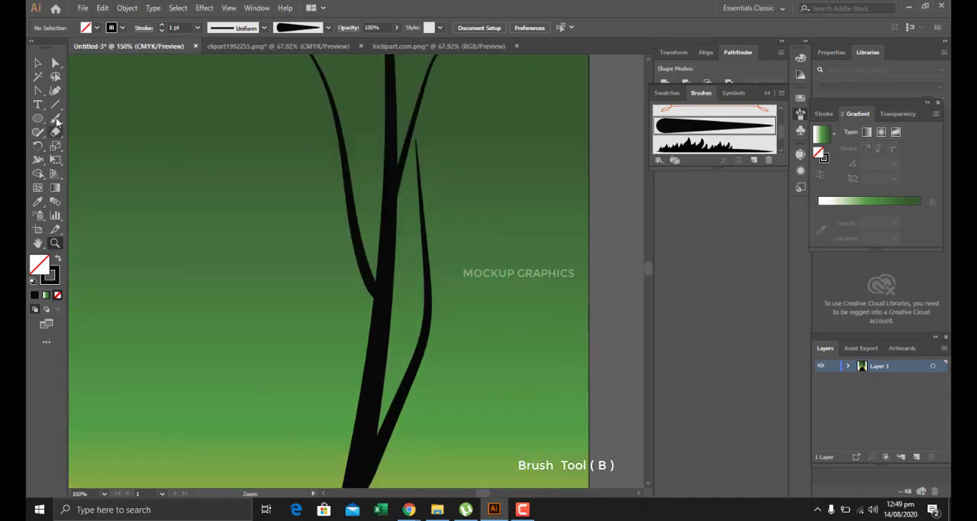
click(61, 119)
scroll(378, 220, up, 3)
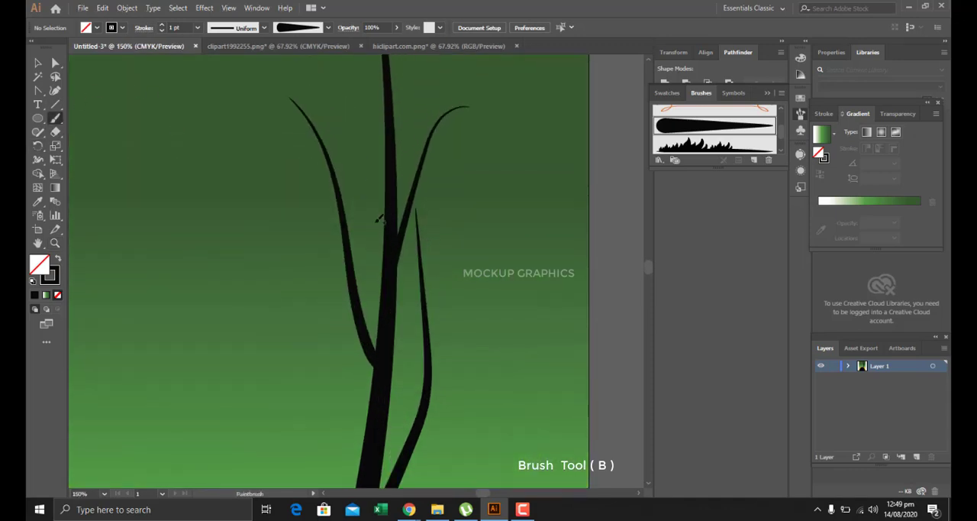
drag(258, 183, 241, 187)
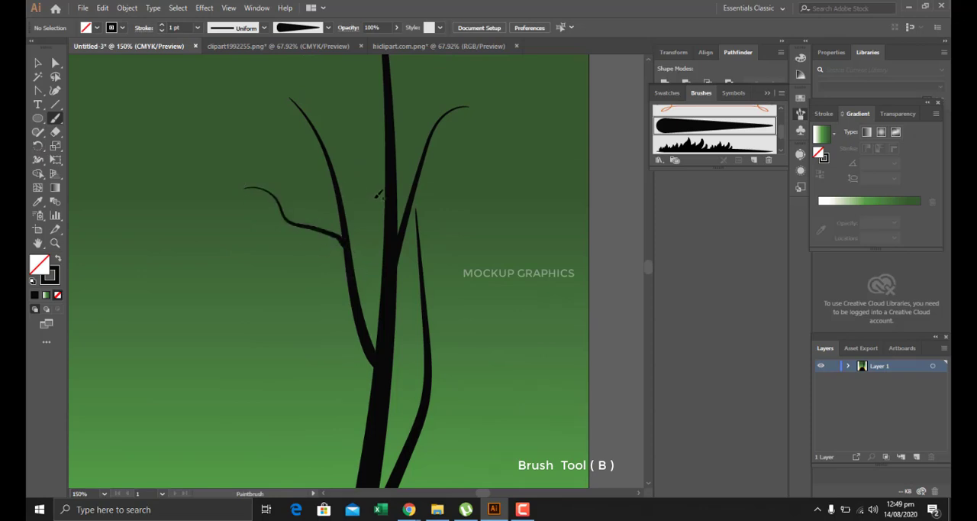
scroll(379, 195, up, 3)
drag(425, 101, 425, 103)
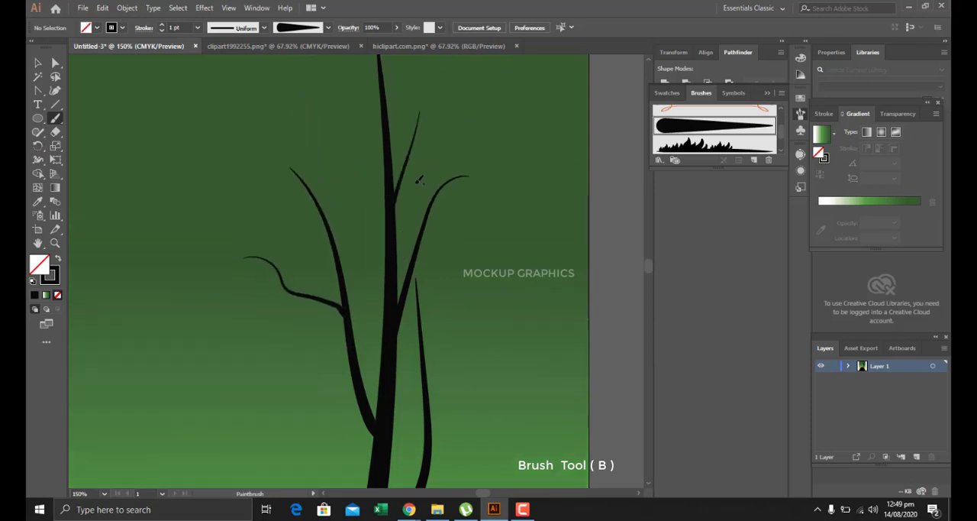
Paint several thin twigs and a long curling branch on the tree's upper right branch.
mouse_move(412, 289)
mouse_down()
mouse_move(418, 254)
mouse_move(477, 242)
mouse_up()
drag(403, 218, 428, 225)
drag(494, 224, 493, 222)
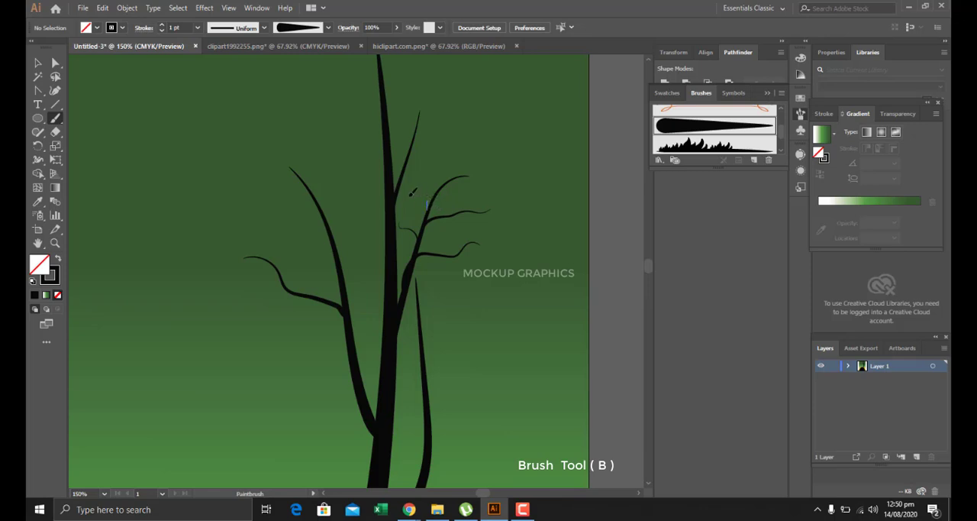
mouse_move(442, 183)
mouse_down()
mouse_move(474, 199)
mouse_move(513, 187)
mouse_move(488, 220)
mouse_up()
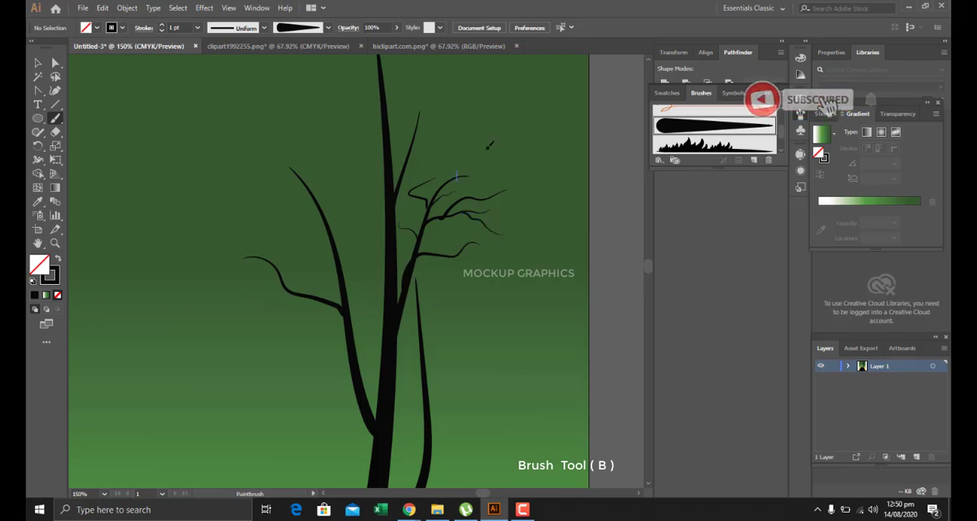
drag(487, 149, 524, 91)
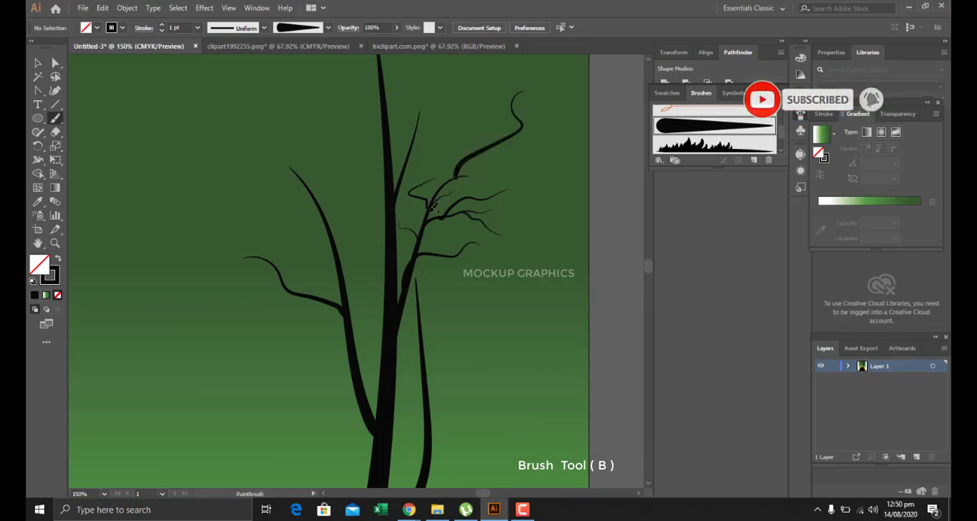
Paint additional thin branches on the upper tree and the left side of the trunk and left branch.
scroll(508, 178, down, 2)
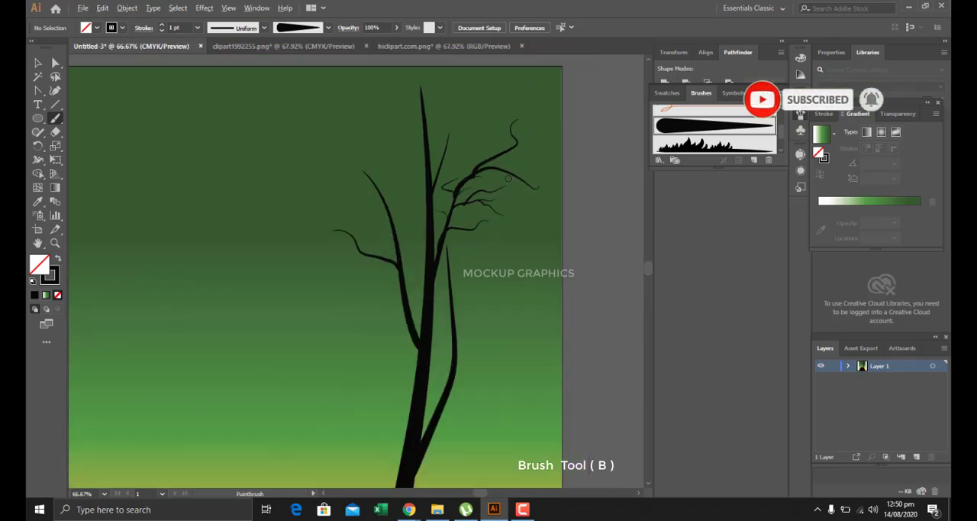
scroll(454, 175, up, 2)
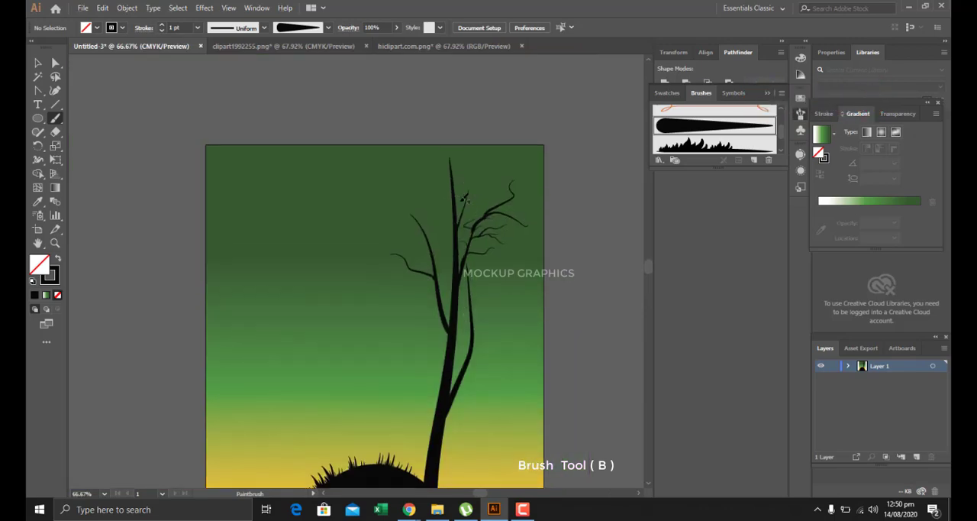
drag(473, 163, 468, 169)
drag(418, 333, 407, 335)
drag(433, 297, 435, 291)
Paint forked side twigs outward from the middle of the tree's left branch and a short upright twig on its inner side.
scroll(434, 305, up, 4)
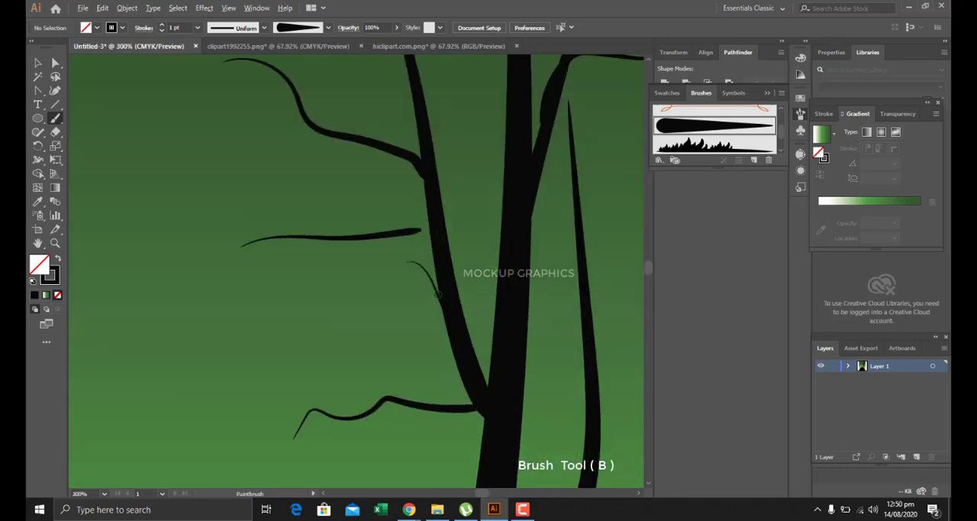
drag(331, 316, 332, 318)
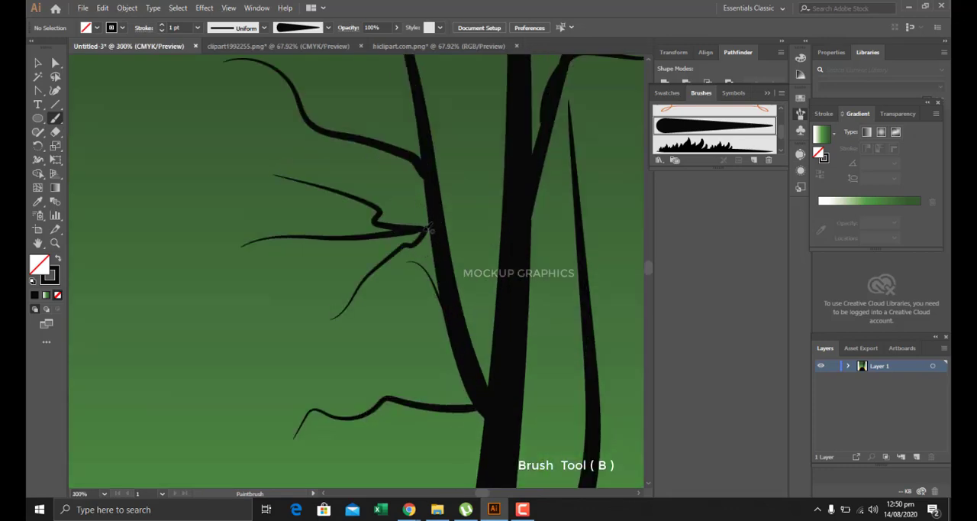
drag(426, 228, 452, 199)
drag(455, 152, 455, 153)
scroll(450, 156, up, 1)
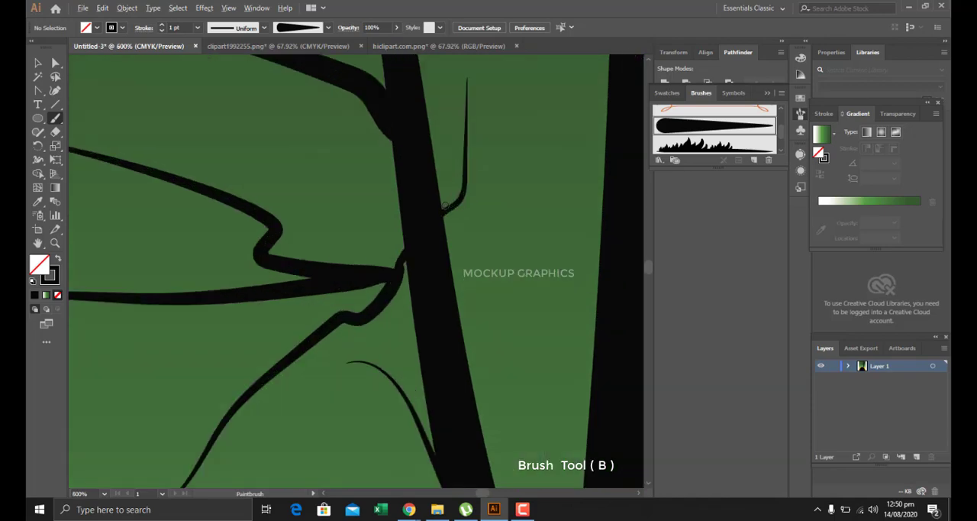
scroll(439, 158, down, 3)
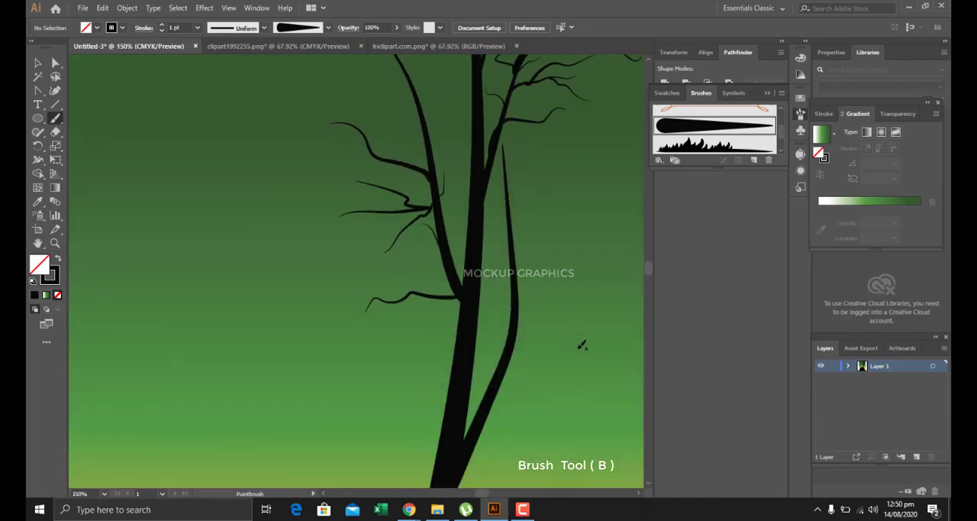
Paint a bent branch and several short twigs on the outer side of the tree's lower right branch.
mouse_move(560, 335)
mouse_down()
mouse_move(512, 371)
mouse_move(550, 337)
mouse_up()
drag(560, 299, 541, 235)
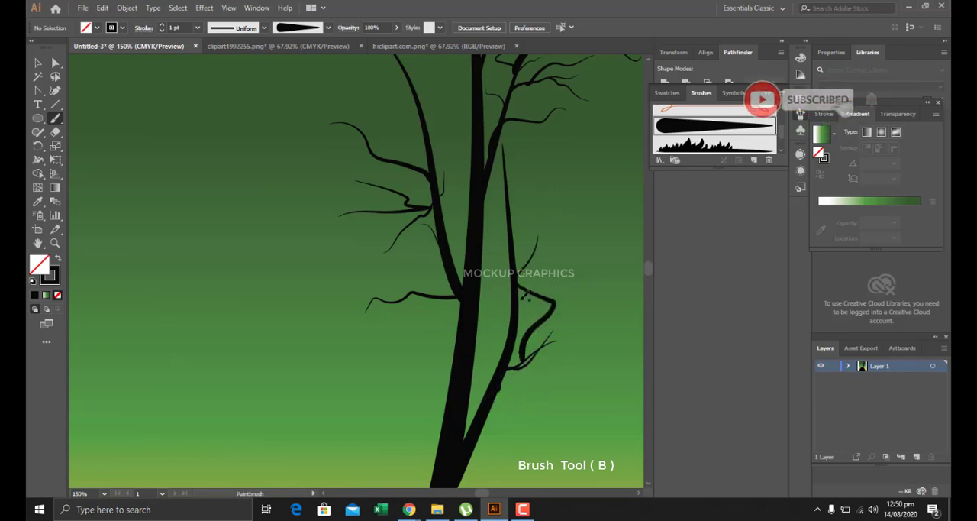
drag(512, 302, 566, 269)
scroll(519, 275, down, 4)
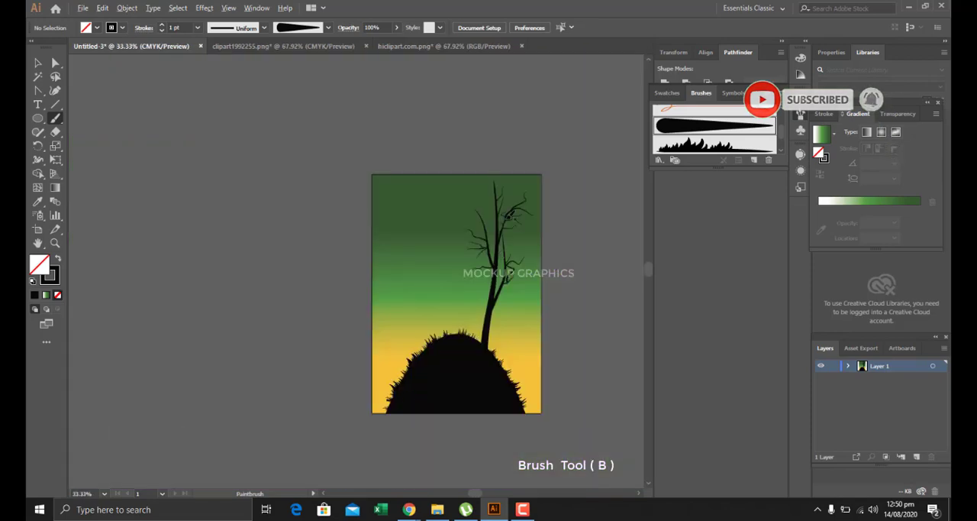
Paint curved branches and fine twigs around the upper part of the tree's left branch.
scroll(519, 275, up, 2)
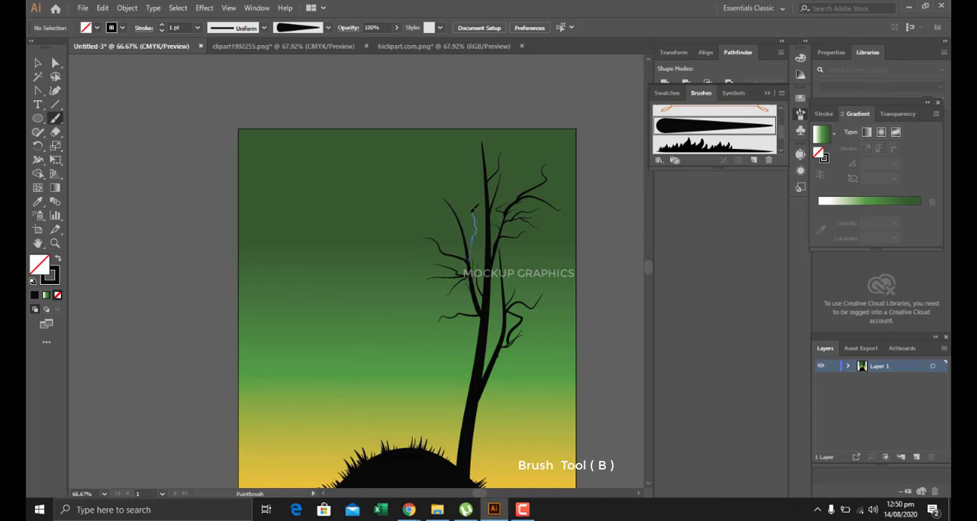
drag(474, 208, 462, 189)
mouse_move(458, 227)
mouse_down()
mouse_move(421, 200)
mouse_move(445, 184)
mouse_move(442, 177)
mouse_up()
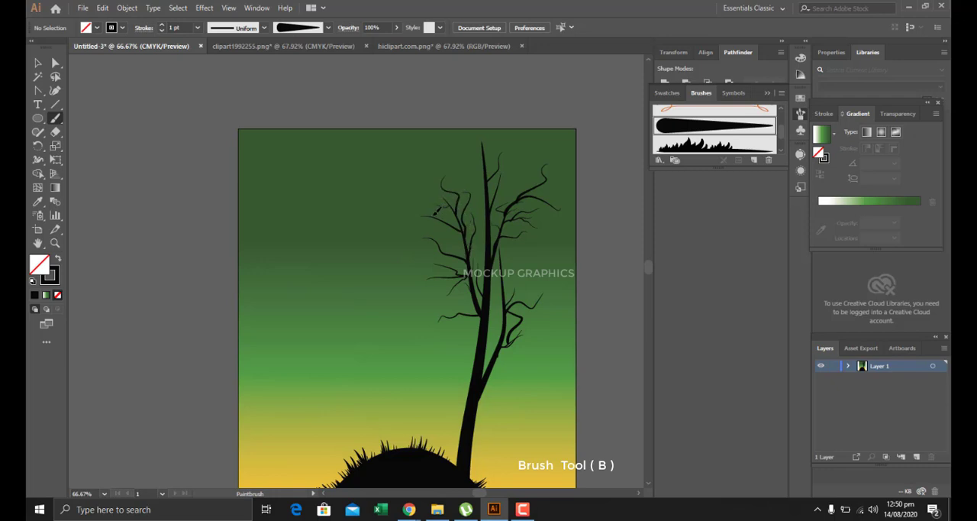
drag(428, 196, 428, 194)
scroll(437, 217, up, 3)
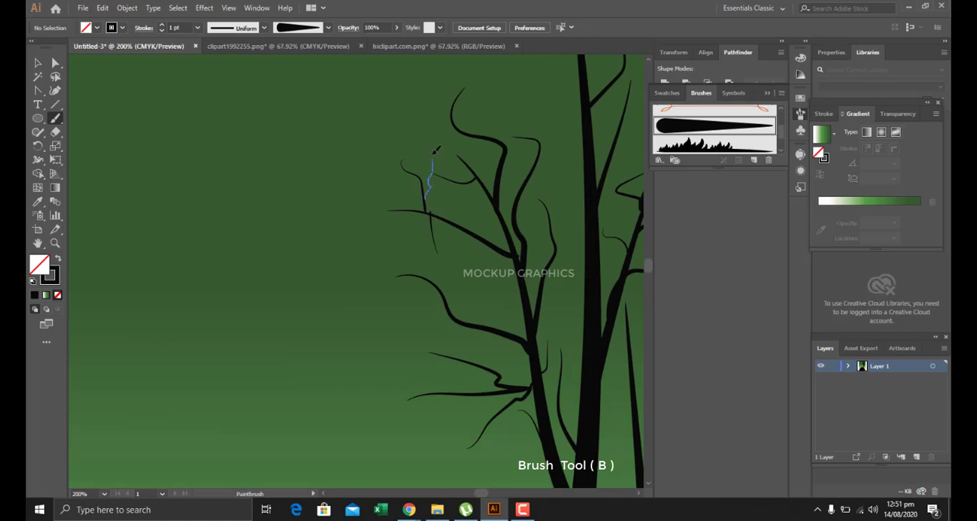
drag(436, 149, 419, 148)
drag(474, 107, 474, 108)
scroll(480, 147, down, 5)
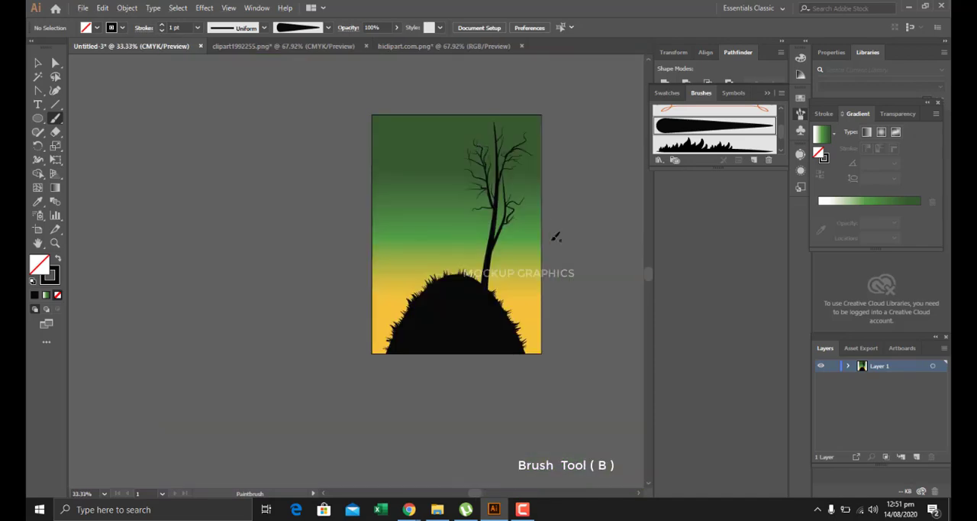
Paint a longer forked branch and small twigs reaching outward from the lower part of the tree's left branch.
scroll(487, 226, up, 2)
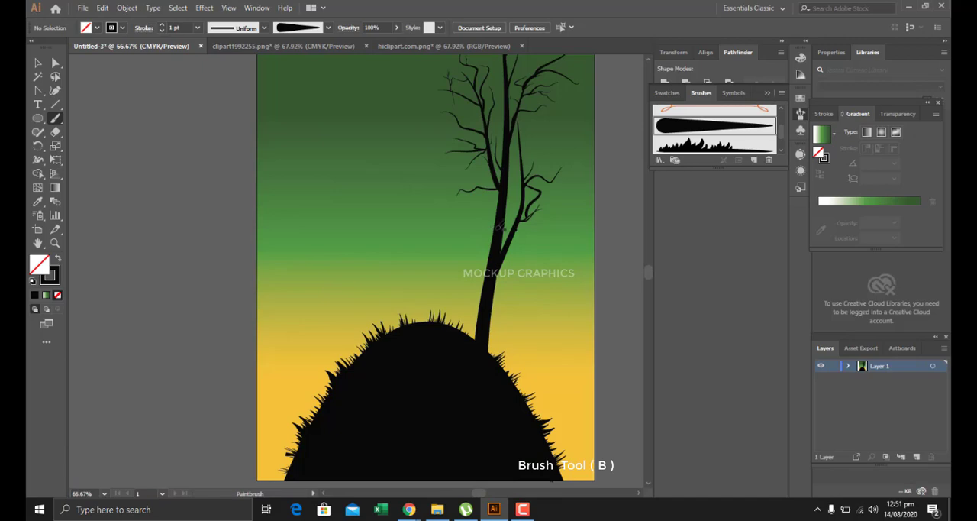
scroll(498, 226, down, 1)
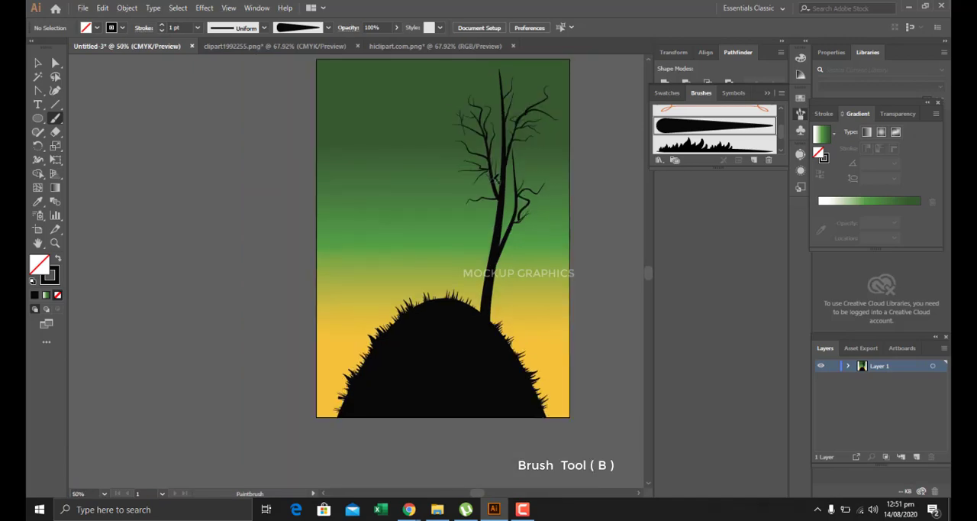
drag(440, 165, 438, 168)
drag(453, 161, 454, 147)
drag(470, 200, 461, 208)
Select the whole tree, paste a copy in front and move it to the left side of the hill.
click(37, 63)
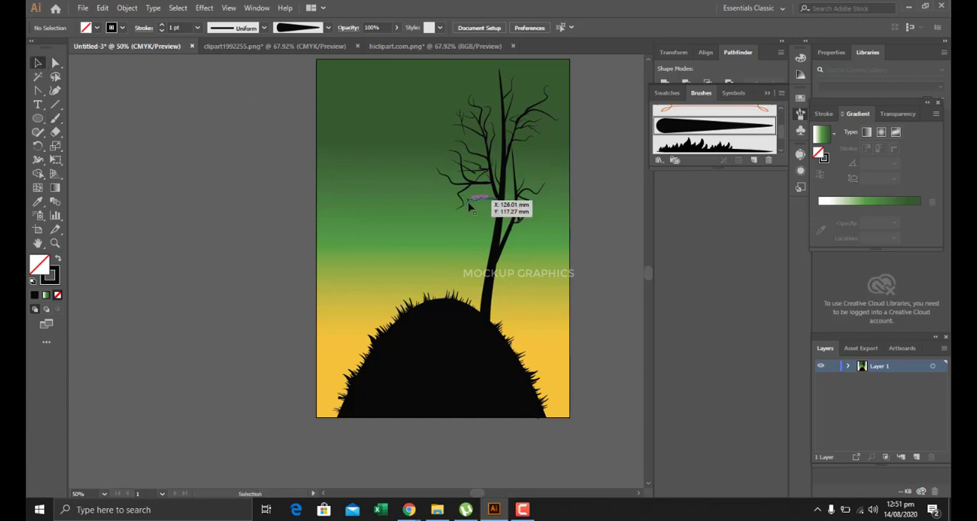
scroll(468, 207, up, 2)
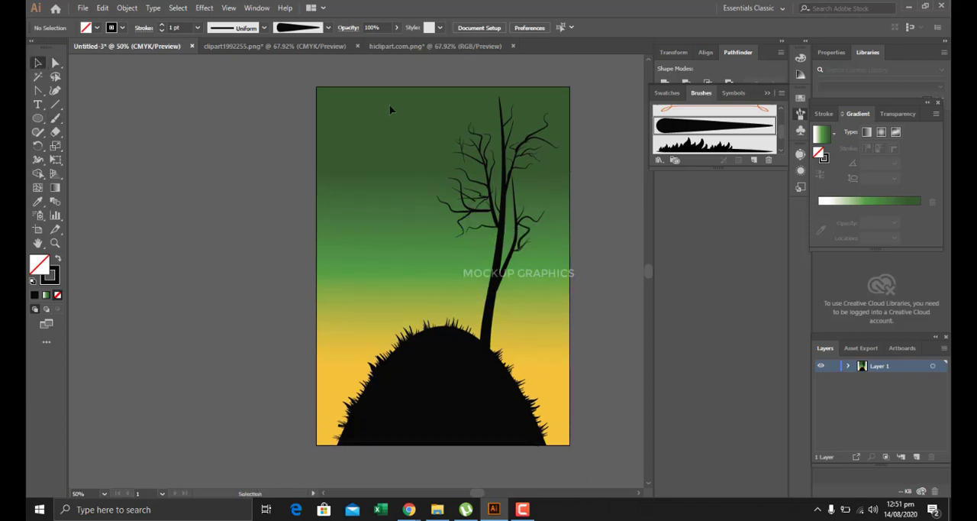
drag(444, 91, 542, 311)
key(ctrl+c)
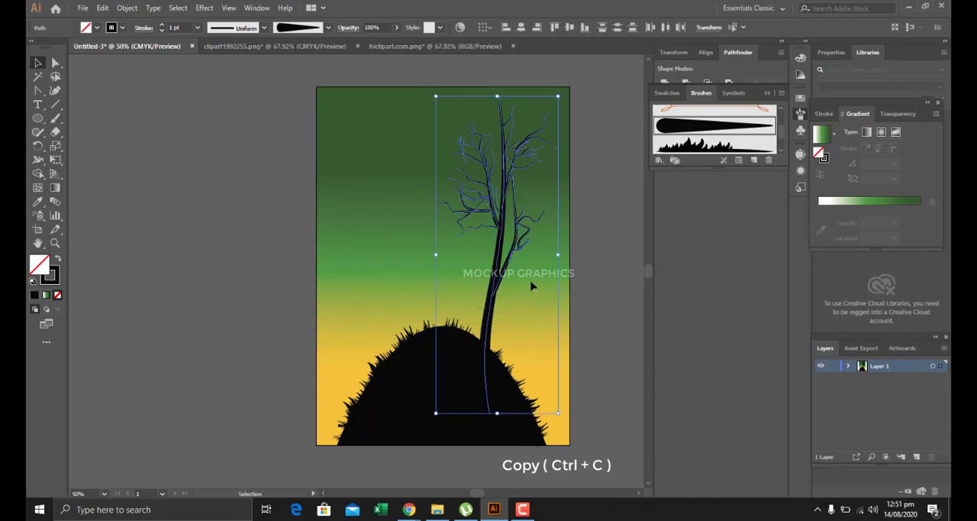
key(ctrl+f)
drag(500, 258, 397, 261)
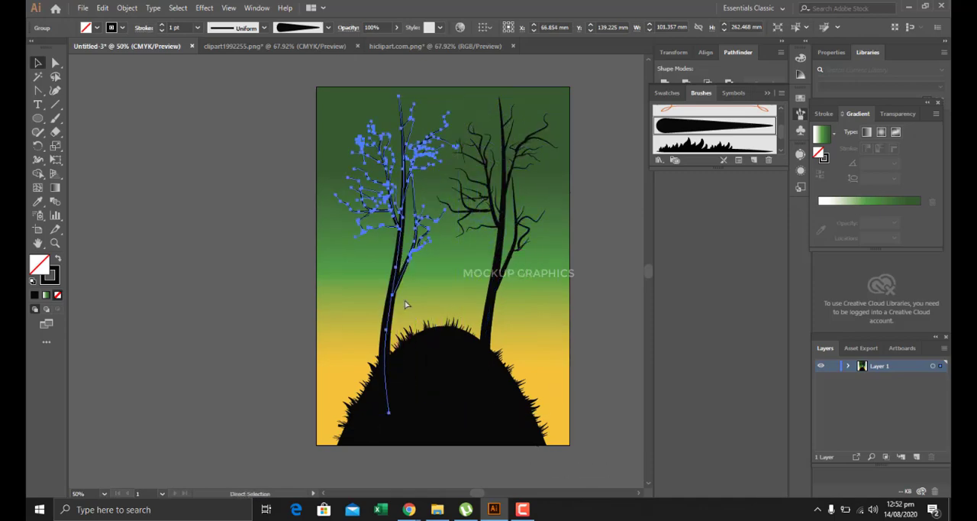
Reflect the copied tree across the vertical axis and shift it slightly so it stands on the hill's left side.
right_click(394, 277)
mouse_move(489, 396)
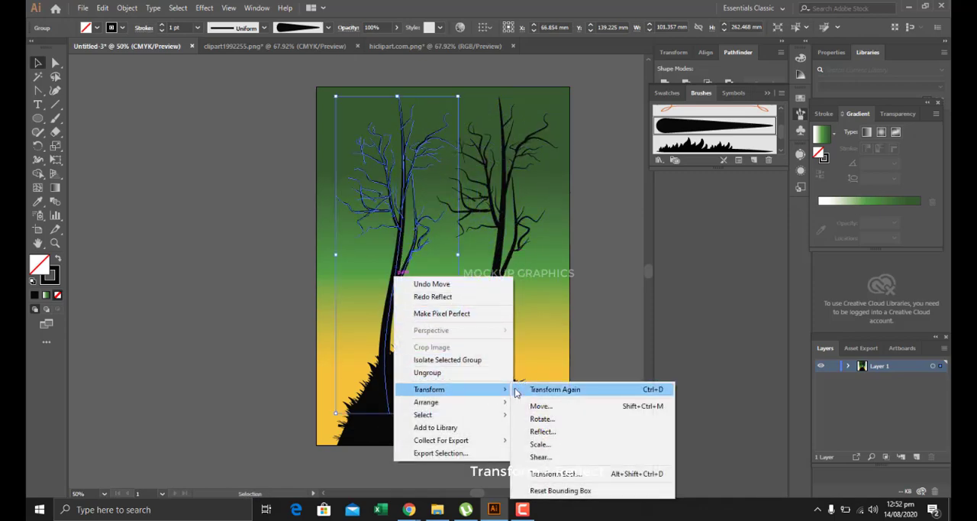
click(544, 431)
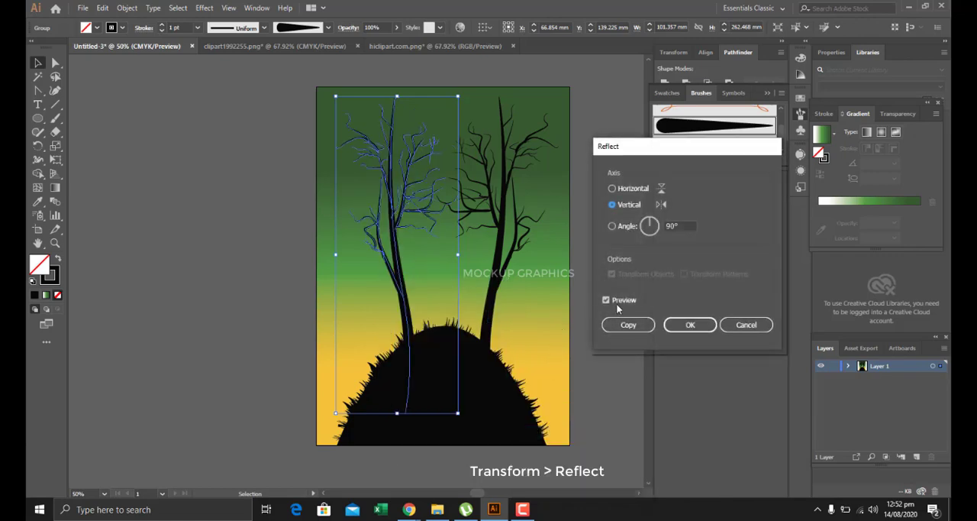
click(689, 325)
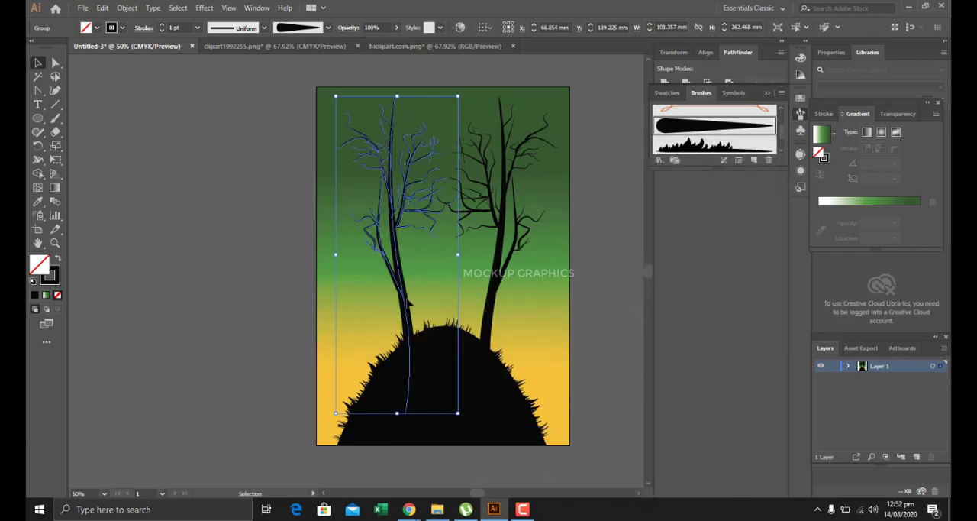
drag(412, 305, 394, 279)
click(315, 268)
click(218, 89)
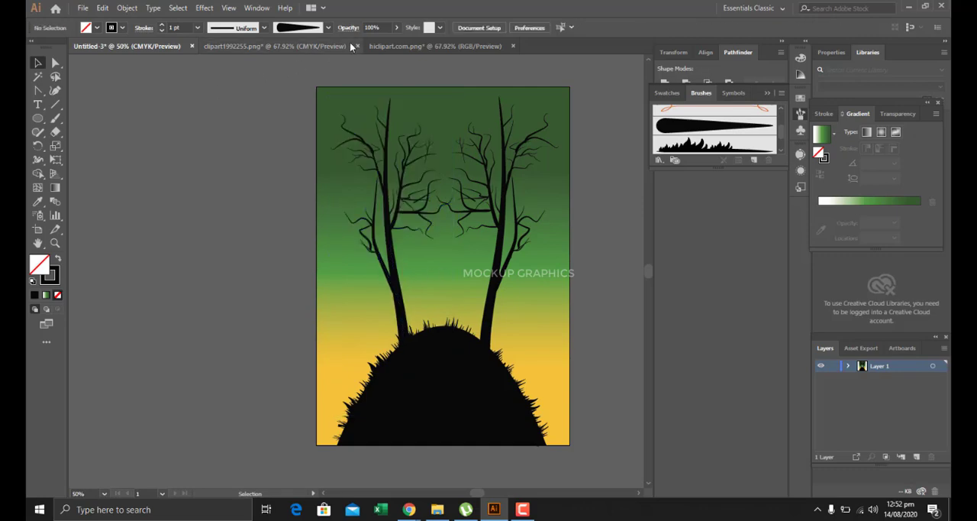
Bring the flock of birds from hiclipart.com.png into the illustration, placing it beside the left tree's trunk.
click(398, 48)
click(328, 218)
drag(328, 218, 399, 287)
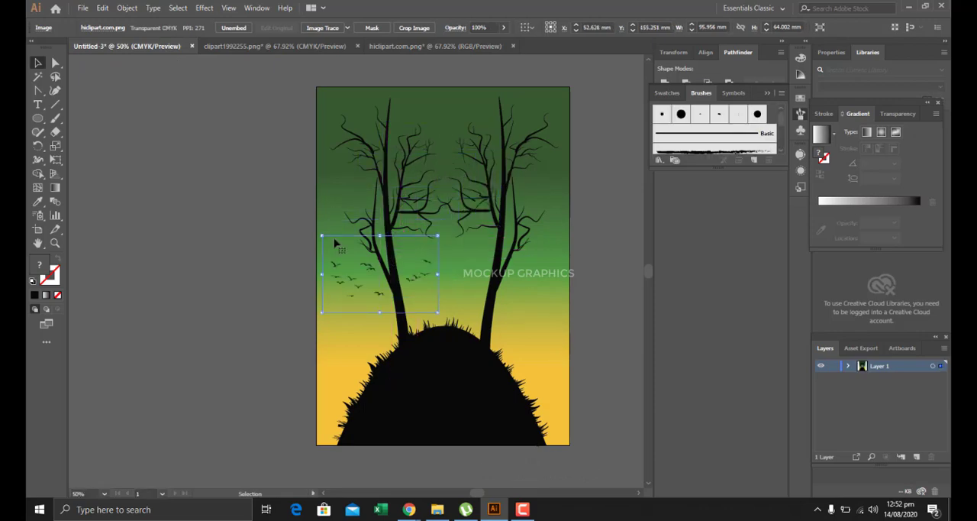
Draw a circle about 127.5 mm in diameter and centre it between the two trees' crowns.
click(37, 118)
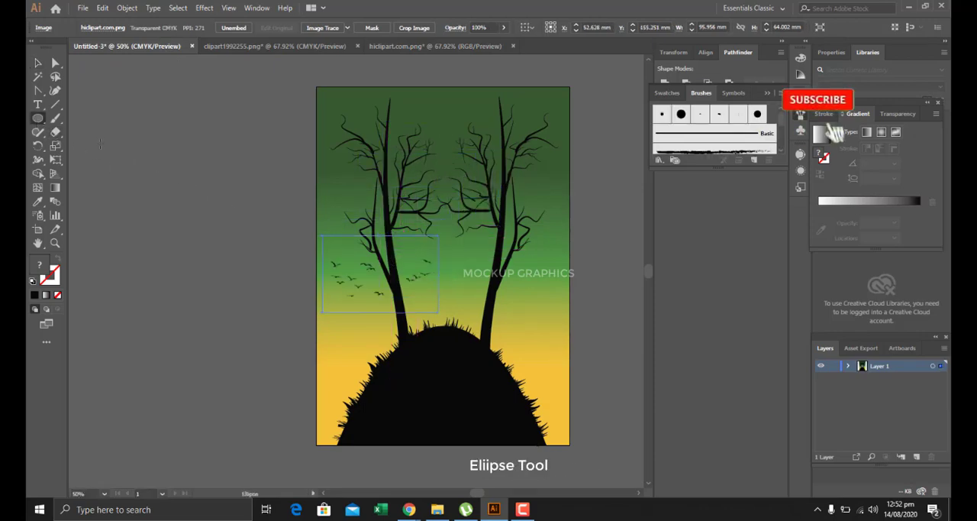
drag(399, 113, 478, 189)
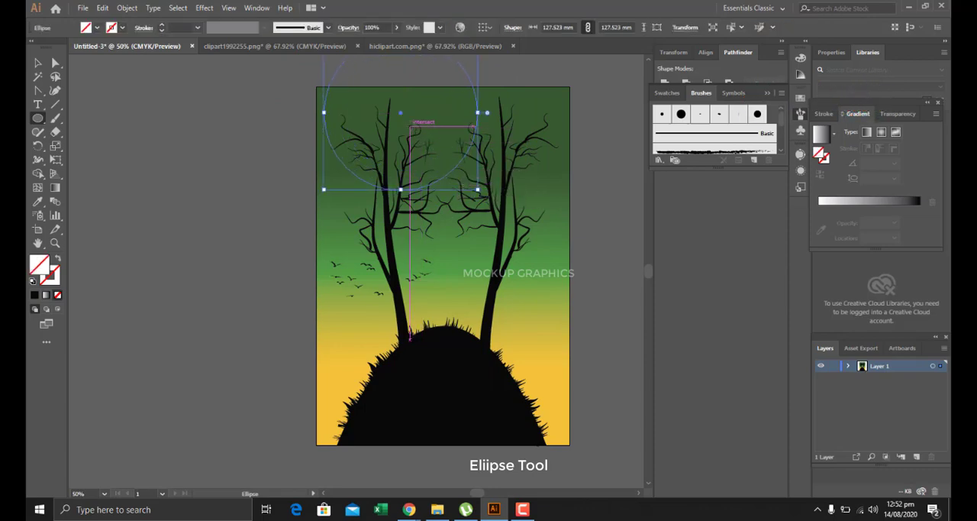
drag(401, 113, 442, 180)
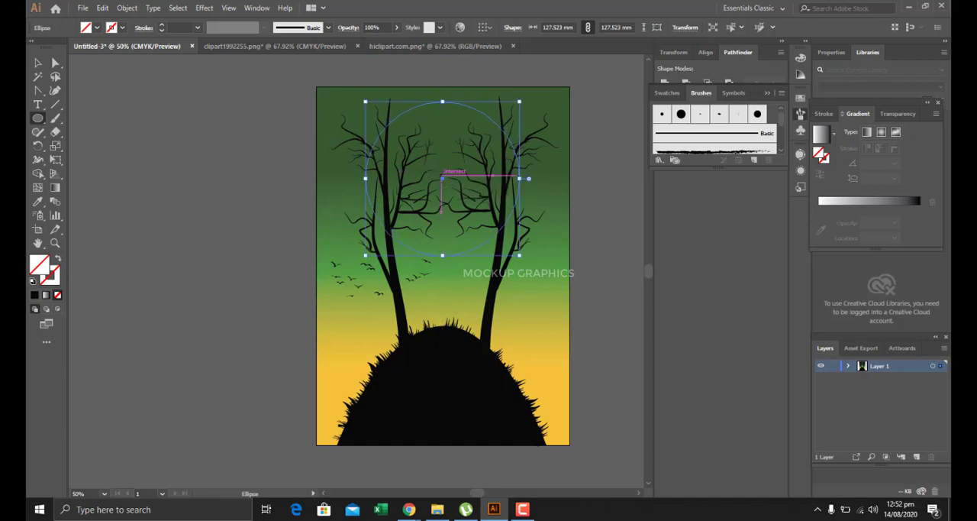
Fill the circle with light grey DBDBD9 and send it behind the trees as a moon.
click(35, 296)
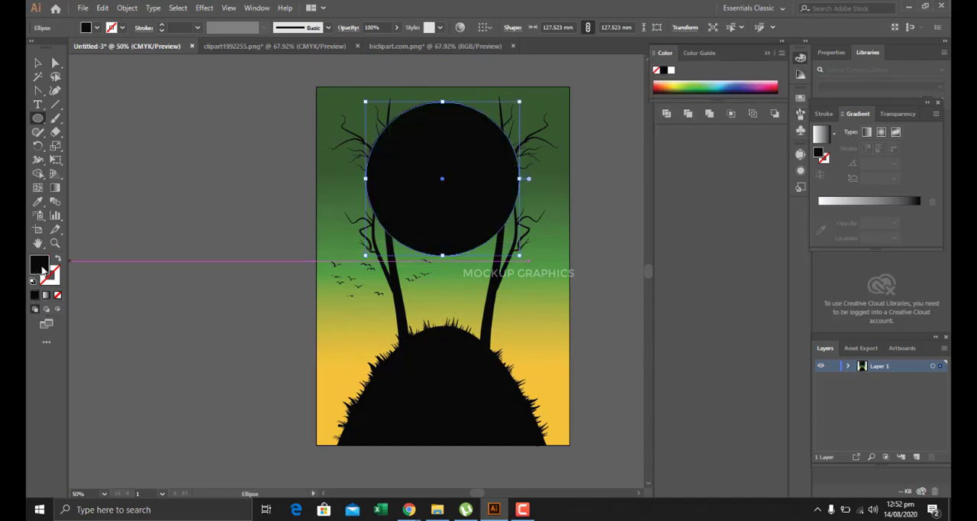
double_click(42, 269)
drag(170, 140, 155, 99)
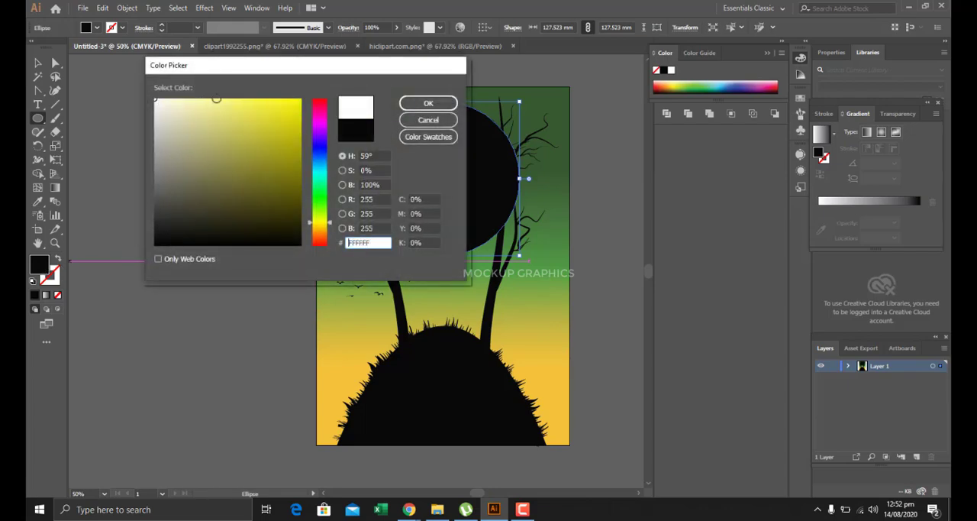
click(407, 103)
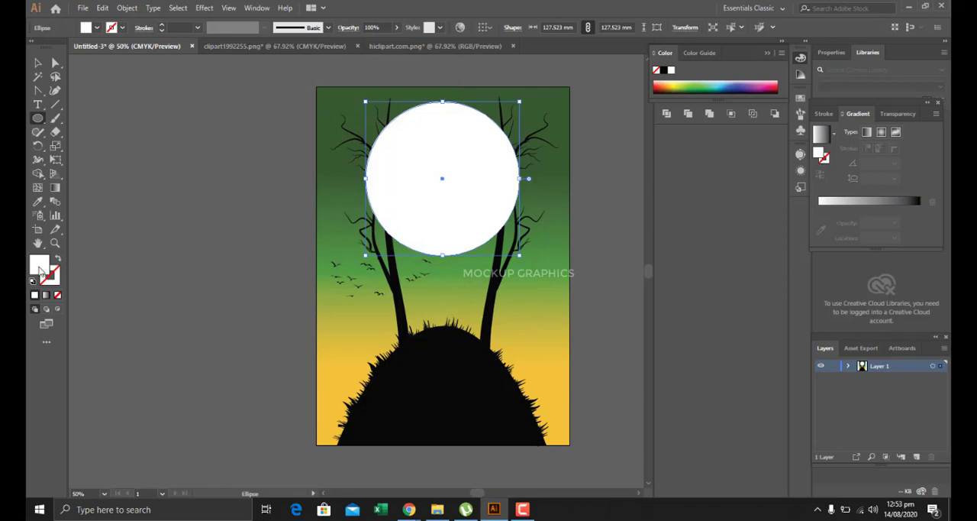
double_click(40, 267)
click(157, 118)
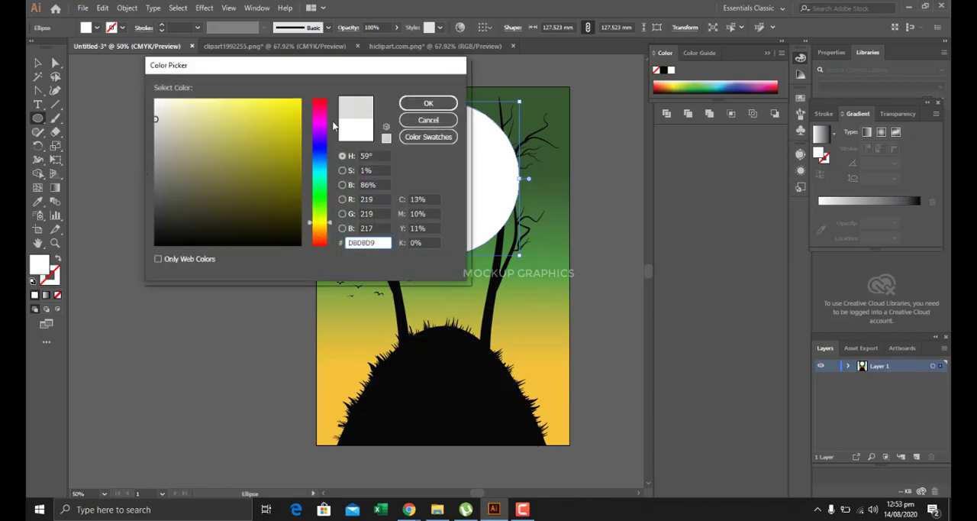
click(432, 102)
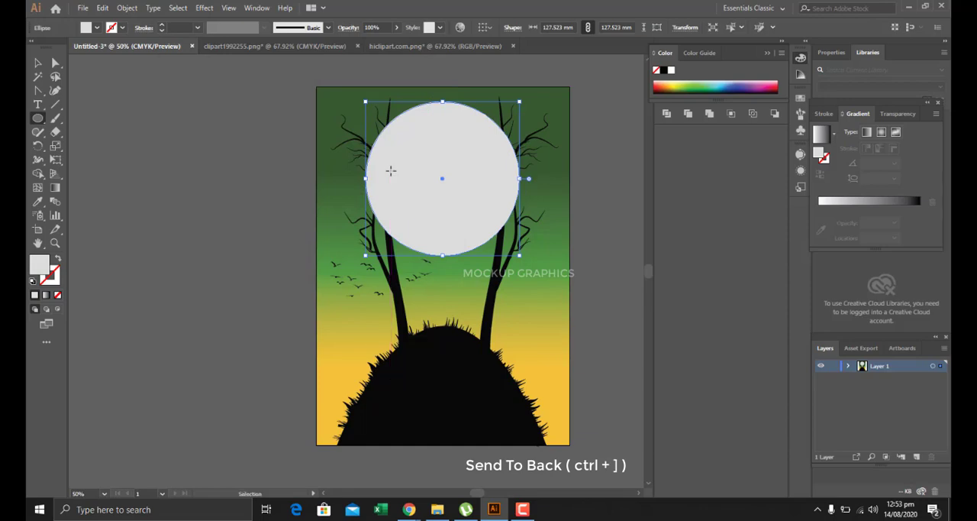
key(ctrl+bracketleft)
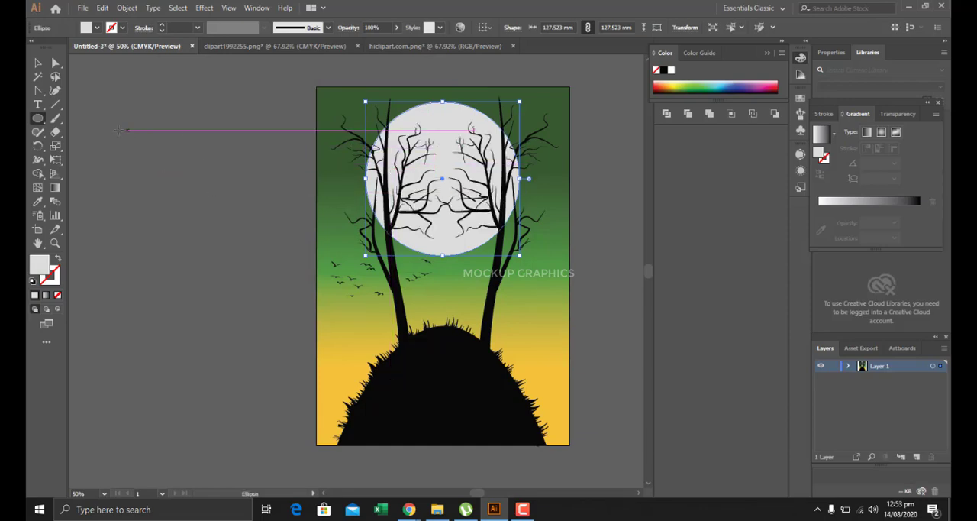
Move the flock of birds onto the moon between the two trees.
key(v)
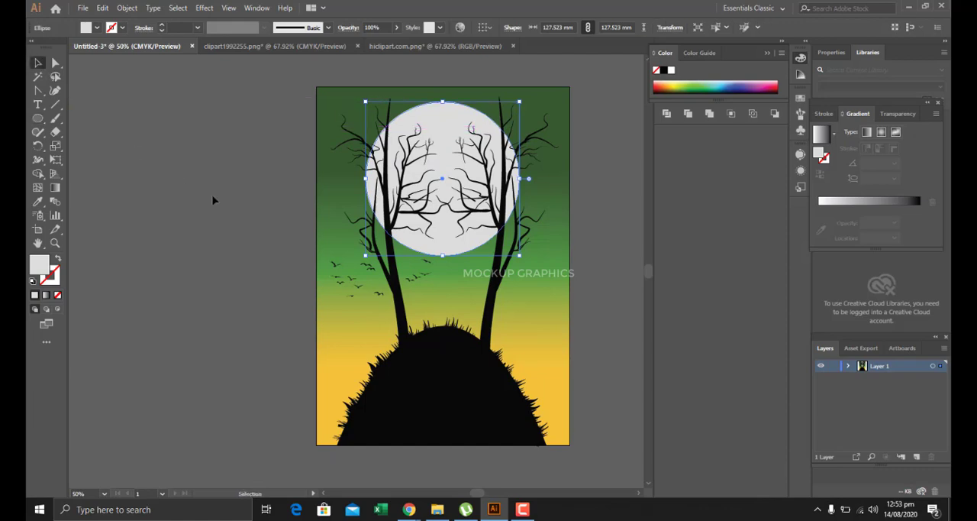
drag(379, 289, 451, 164)
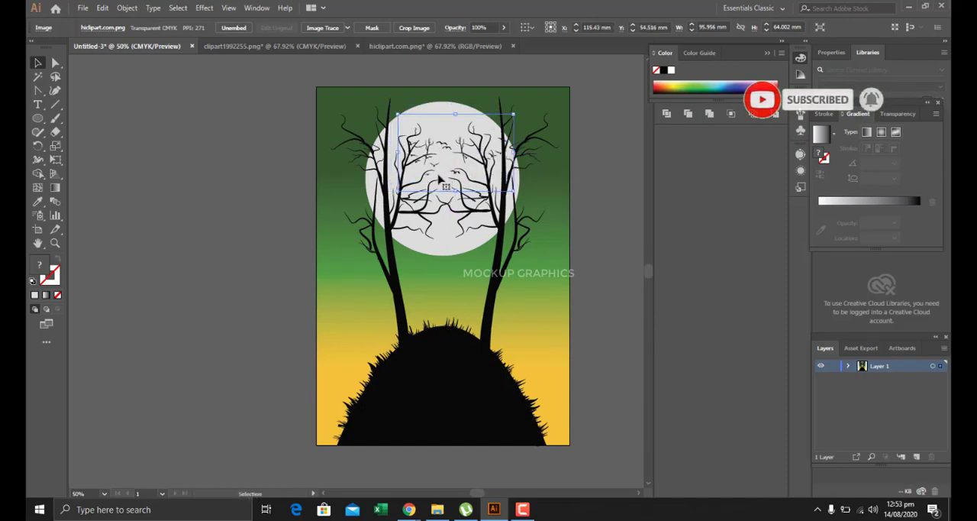
click(328, 252)
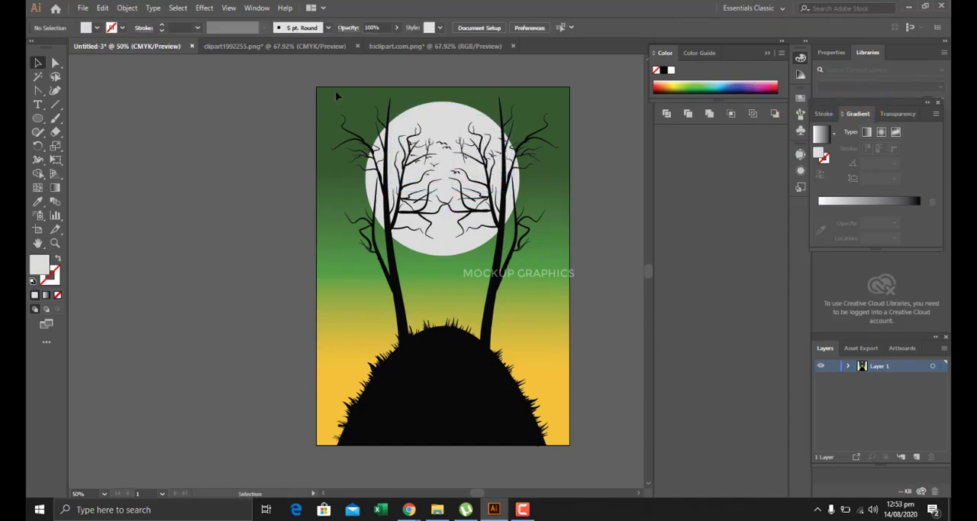
Bring the boy-and-dog silhouette from clipart1992255.png into the illustration, placing it between the tree trunks above the hill.
click(342, 48)
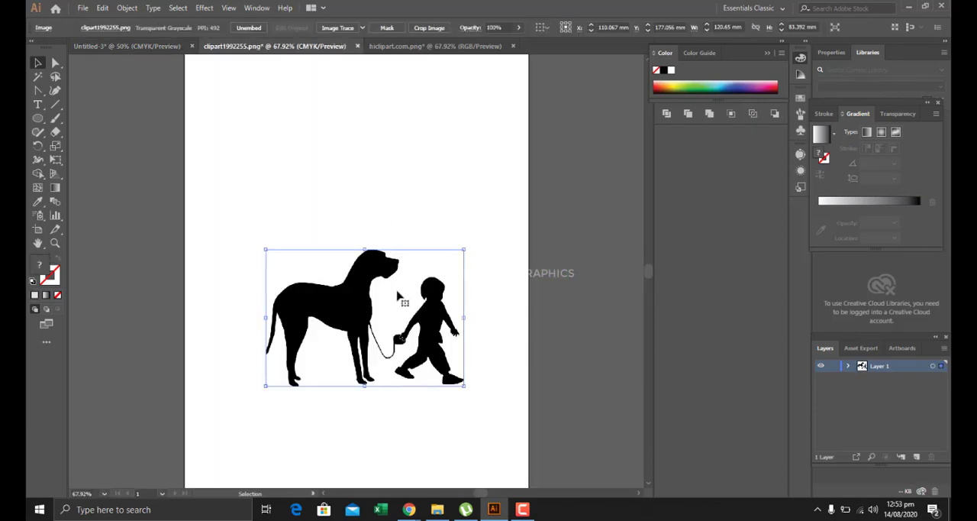
drag(363, 288, 277, 109)
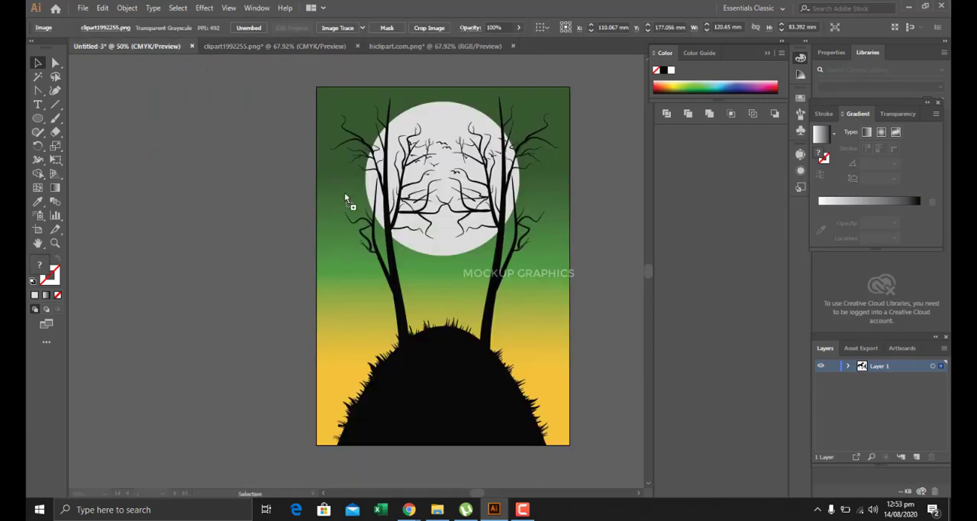
drag(456, 268, 451, 256)
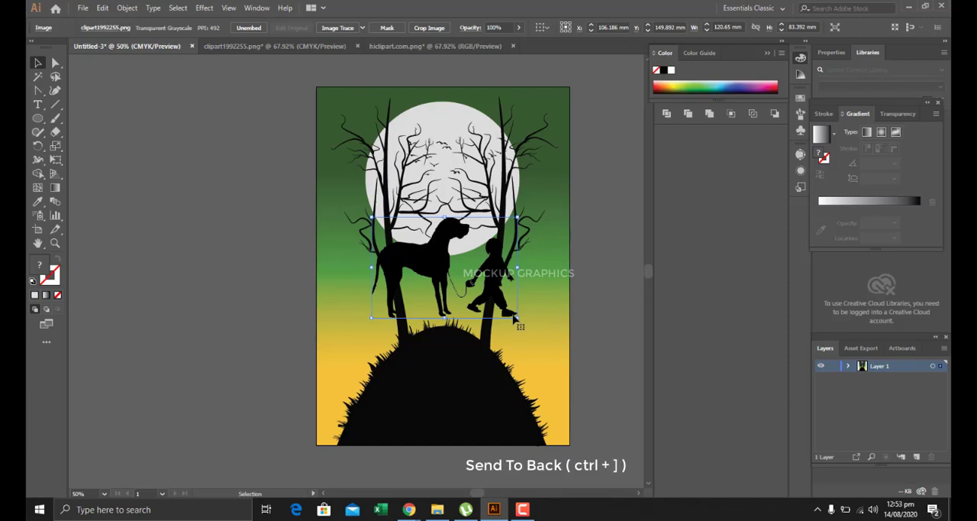
Shrink the boy-and-dog silhouette to about 55 mm wide on the hilltop and tilt it slightly counterclockwise.
drag(515, 317, 476, 329)
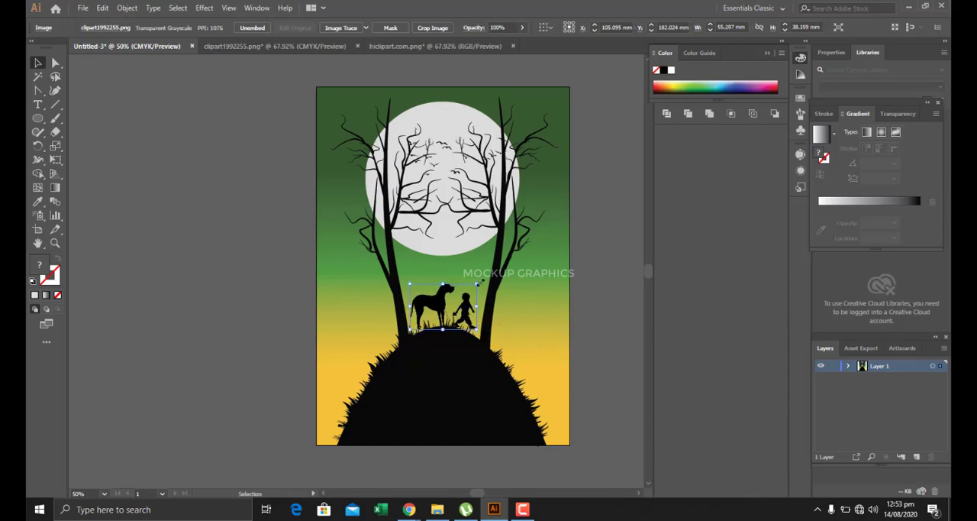
drag(480, 281, 473, 278)
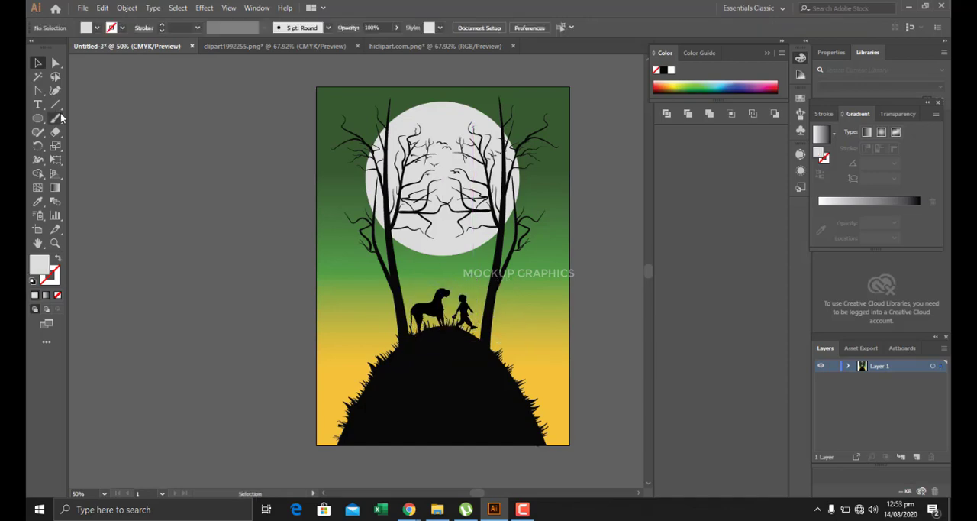
Set up the Paintbrush tool with the 5 pt. Round brush and a near-white FFFFFD fill.
click(58, 116)
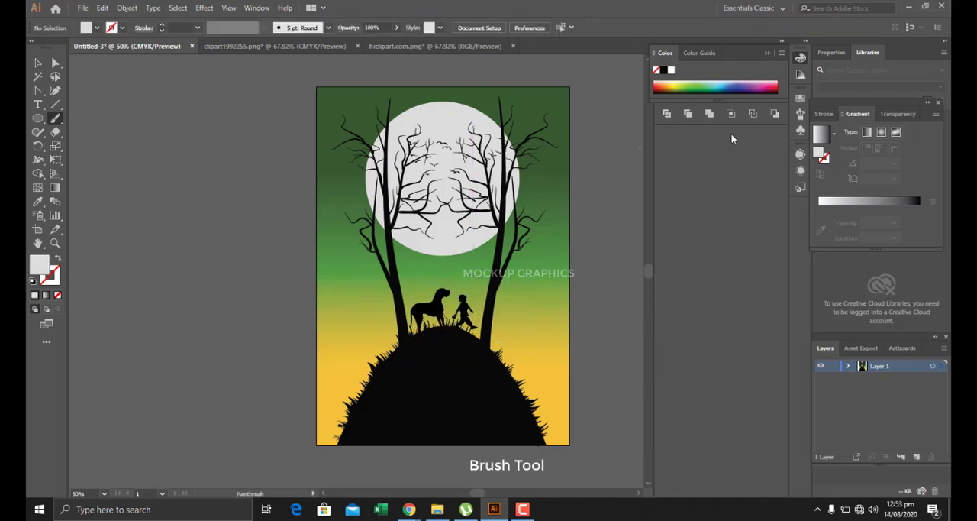
click(800, 113)
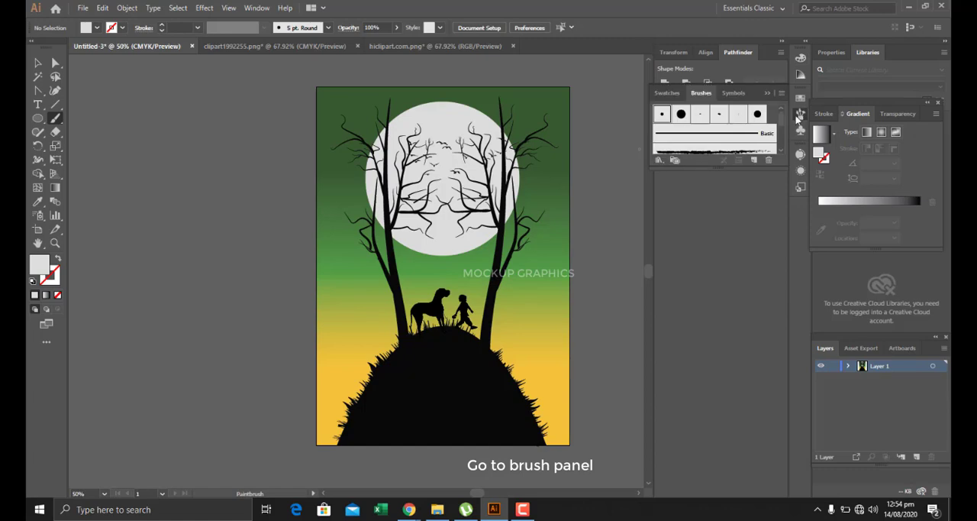
click(660, 115)
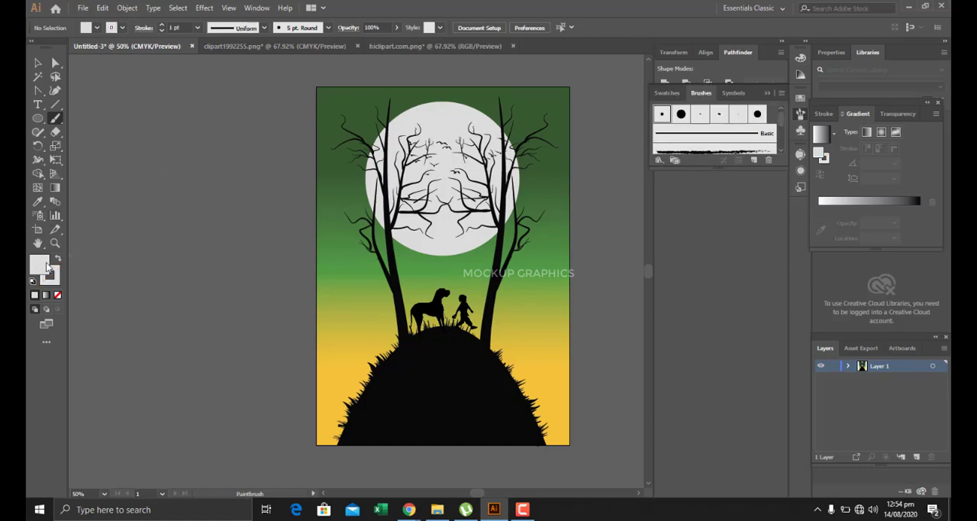
double_click(39, 265)
click(157, 100)
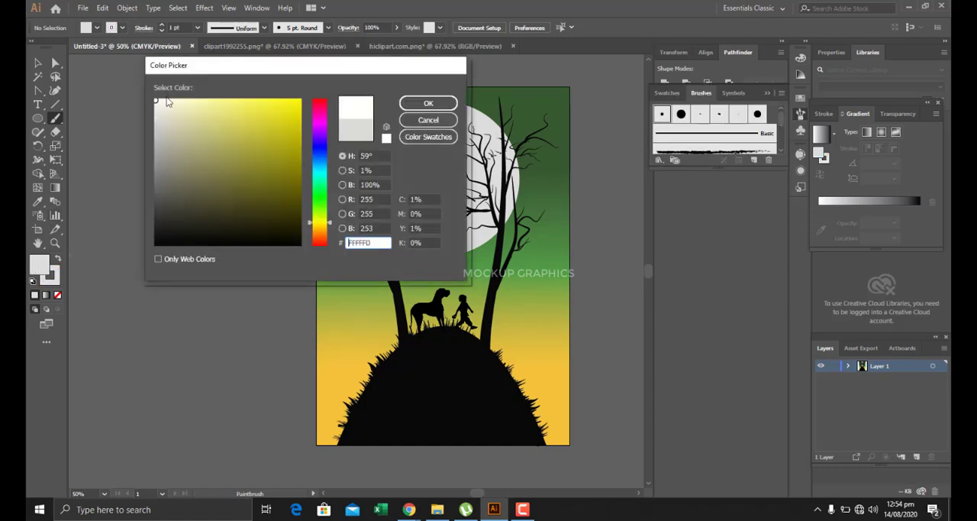
click(428, 103)
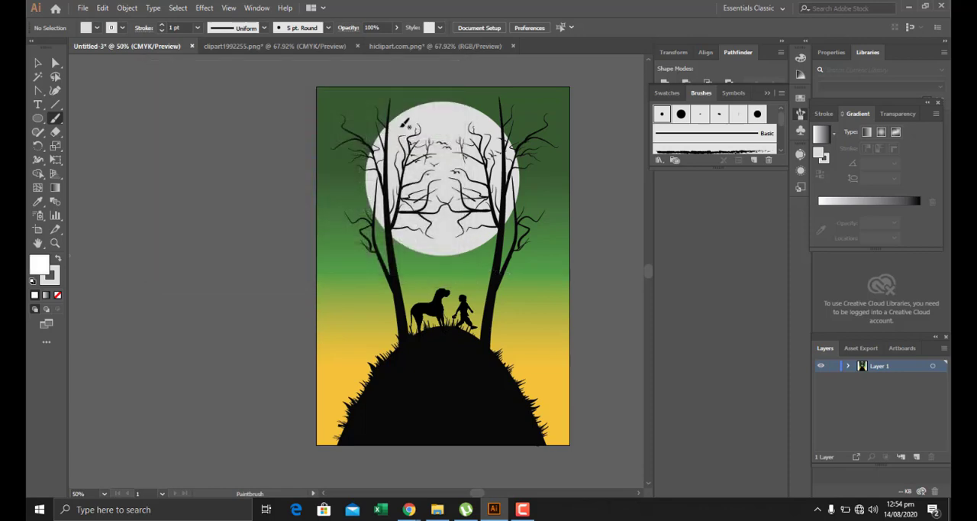
Dot small white stars across the green sky around the moon and trees with the Paintbrush.
click(336, 102)
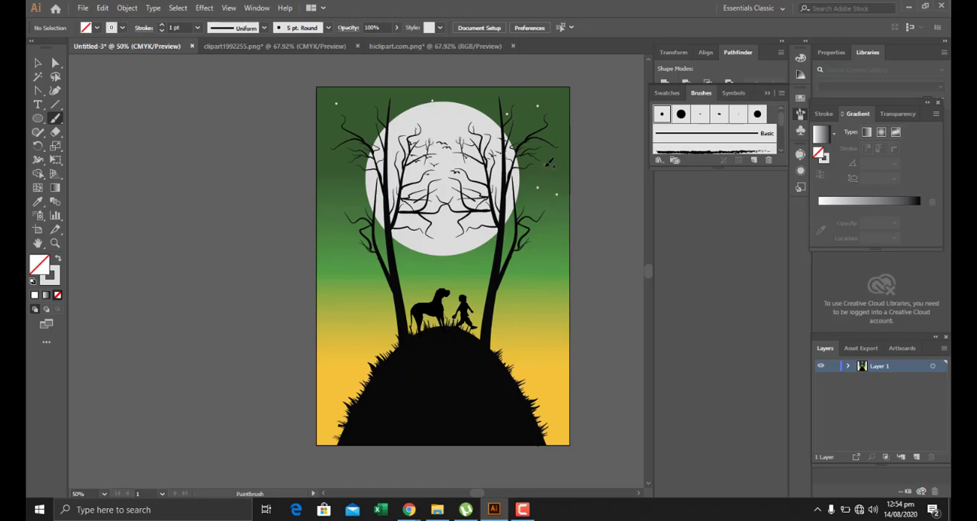
click(552, 124)
click(333, 241)
click(334, 282)
click(343, 276)
click(415, 267)
click(415, 92)
Add the title THE ANONYMOUS DOG over the upper part of the moon, with DOG on a second line.
click(37, 104)
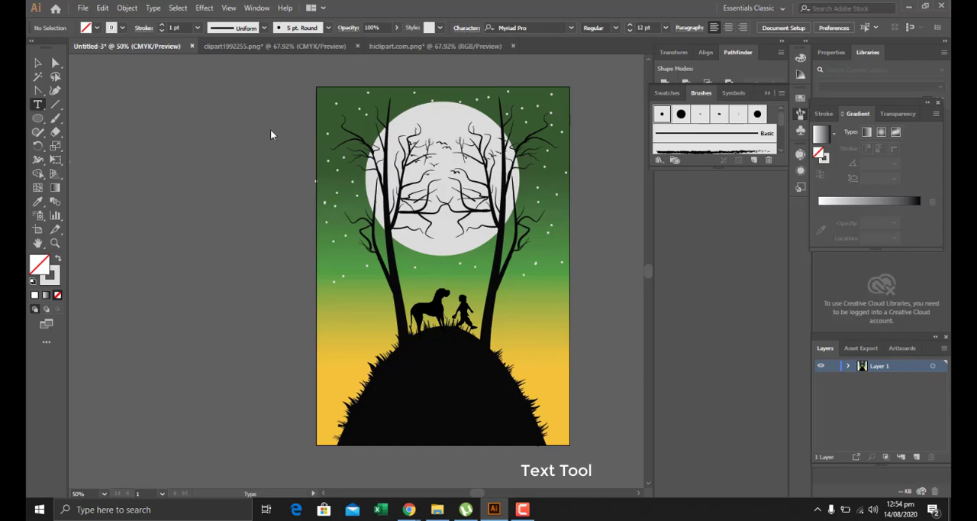
click(410, 123)
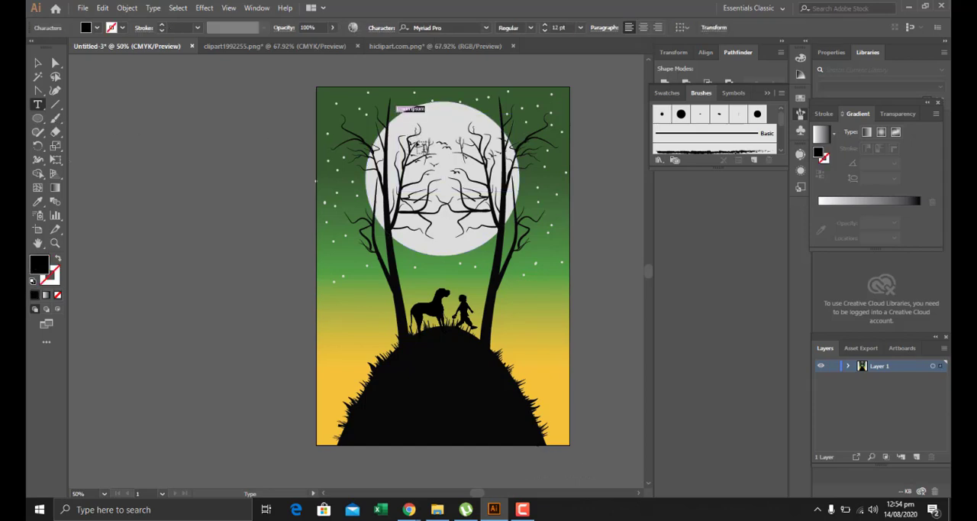
key(BackSpace)
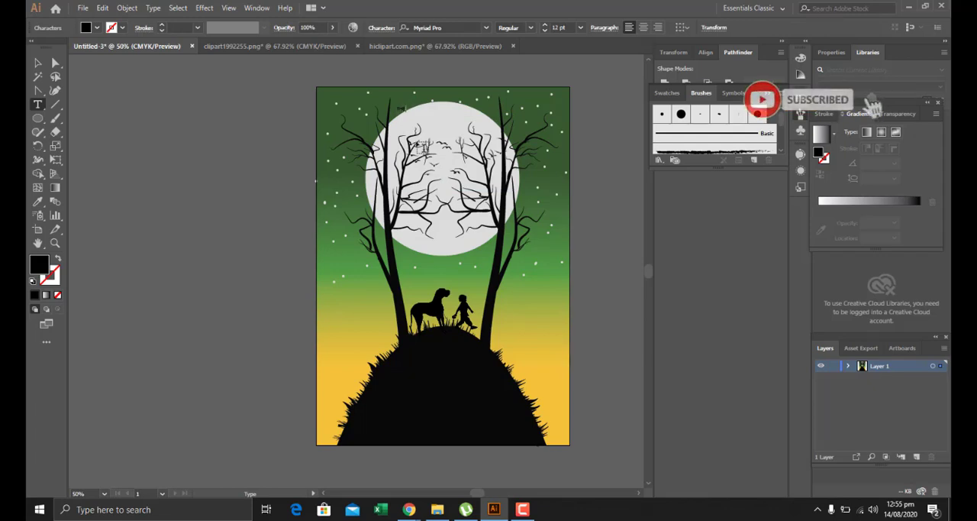
text(THE END)
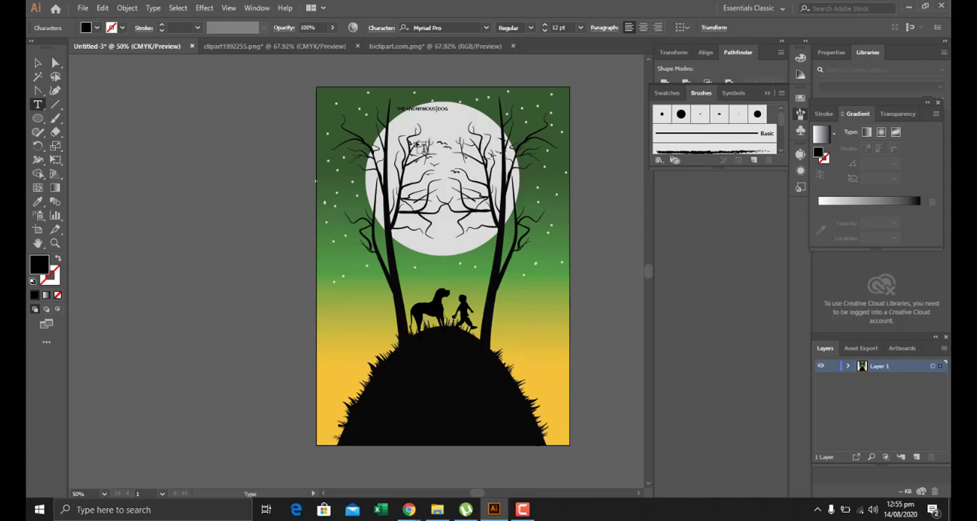
key(Return)
Enlarge the title to about 43 pt and position it across the upper part of the moon.
click(35, 64)
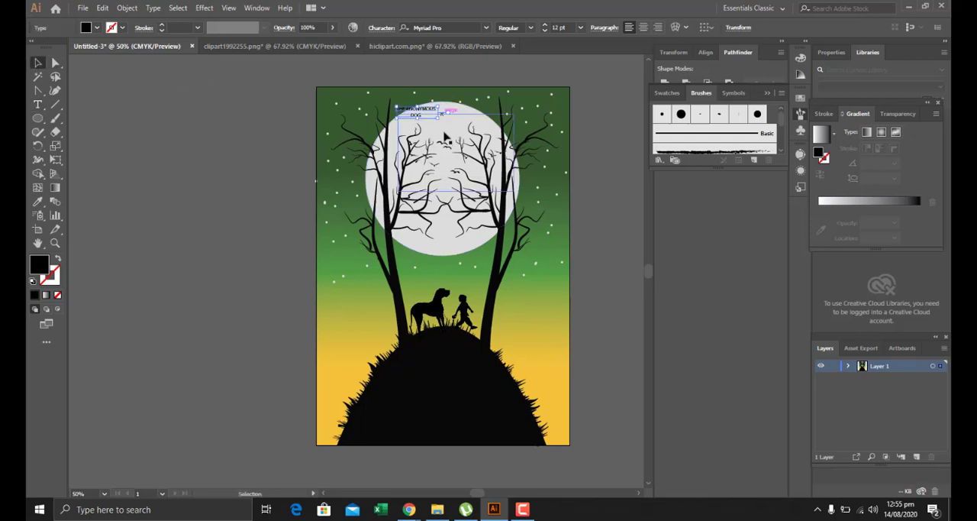
drag(441, 120, 491, 155)
drag(440, 108, 469, 128)
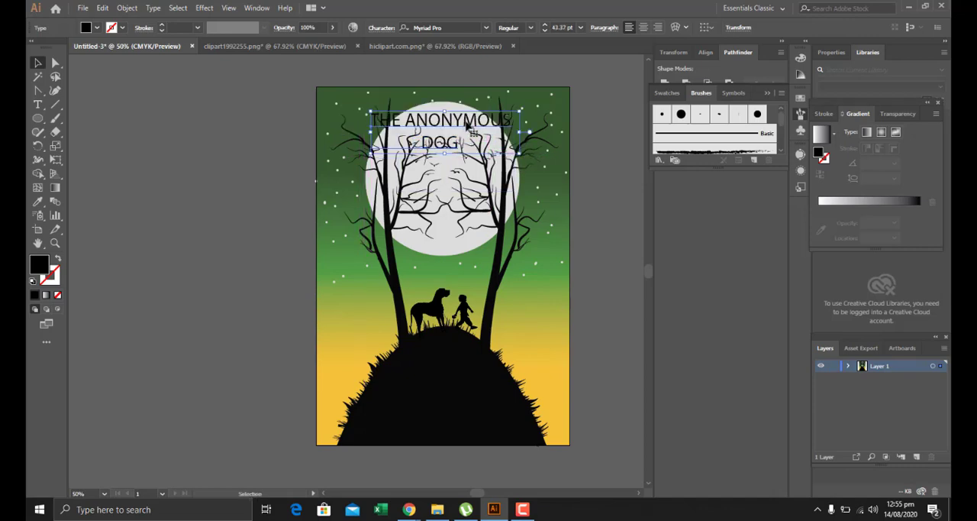
Apply the Proud Regular font to all of the title except its first letter.
click(36, 102)
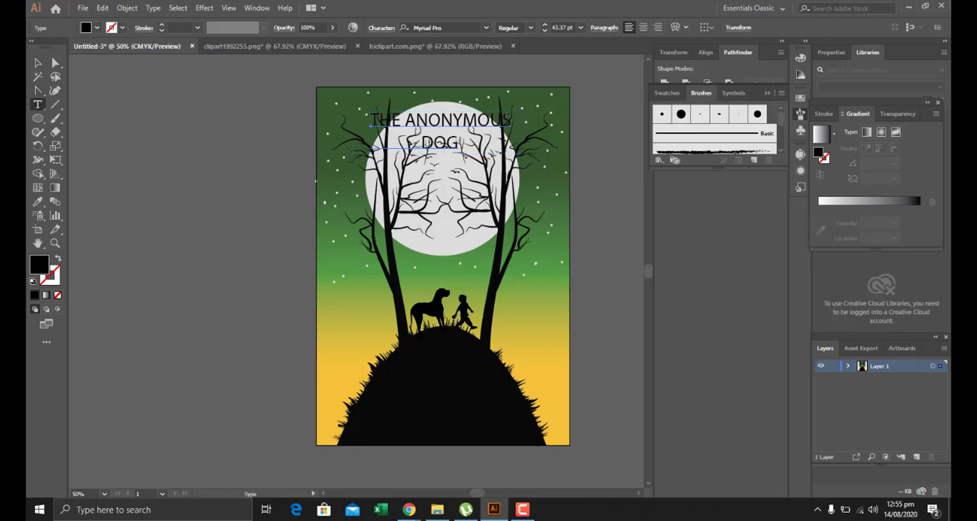
drag(460, 146, 381, 120)
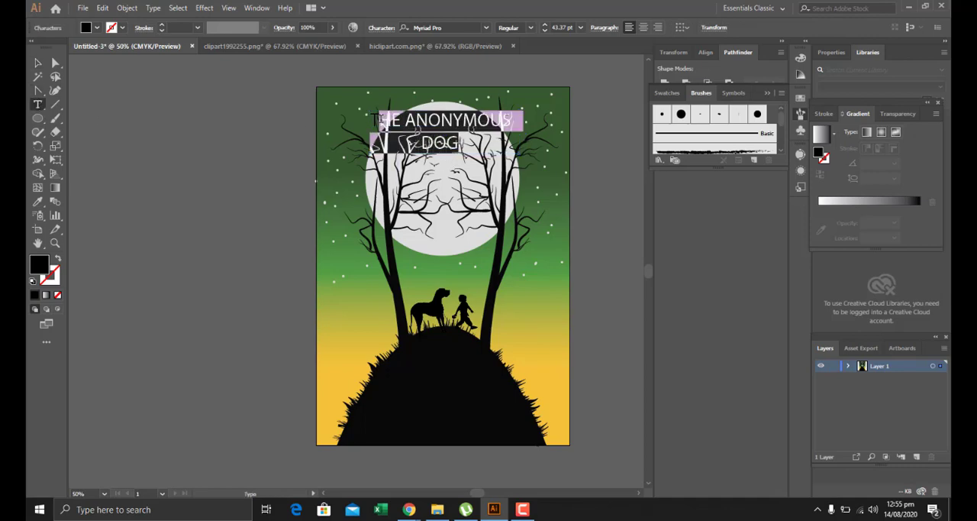
click(485, 27)
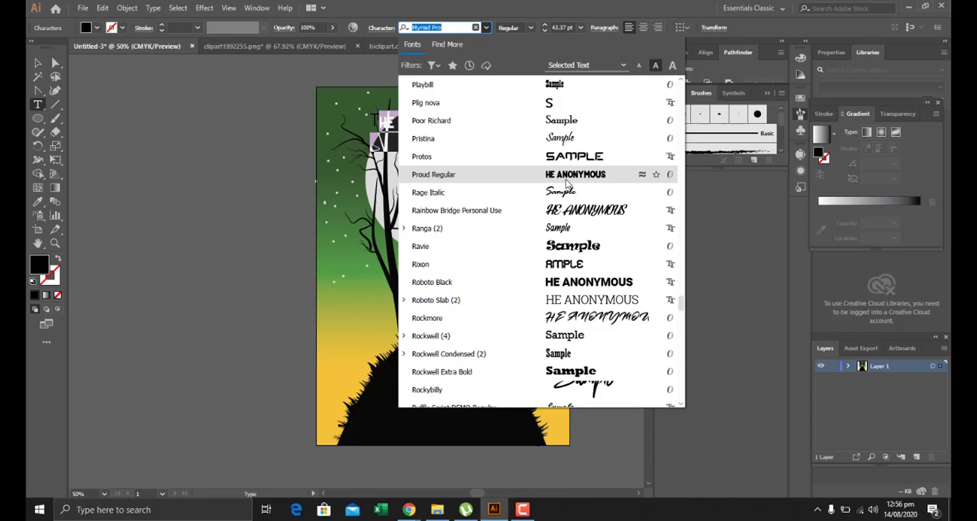
click(567, 181)
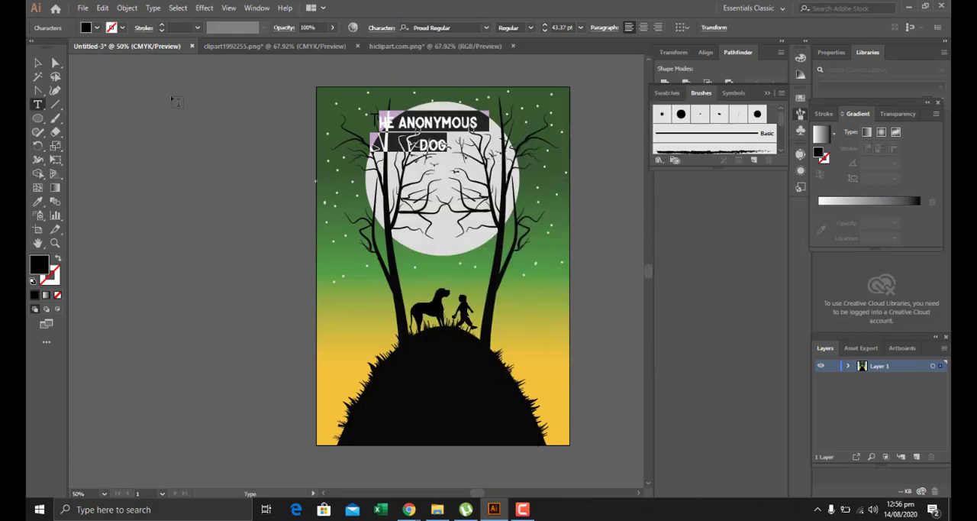
click(37, 62)
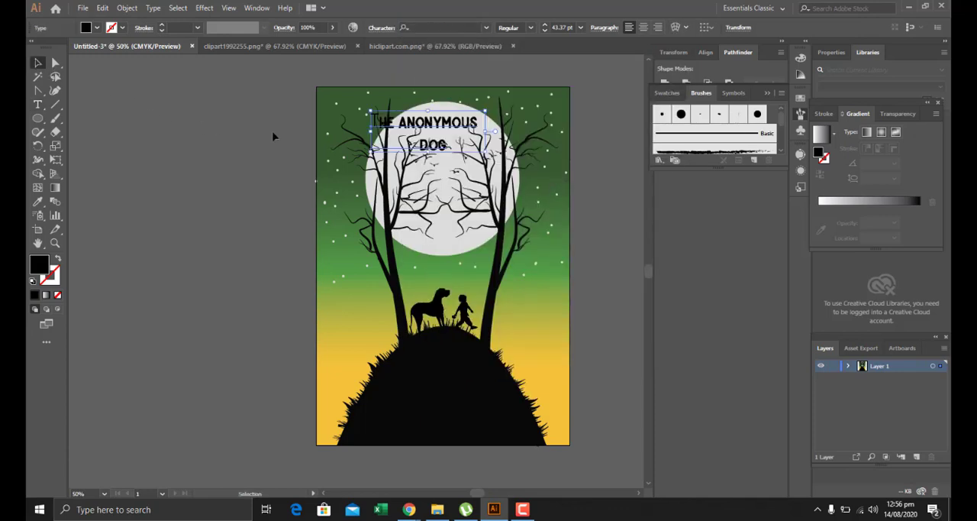